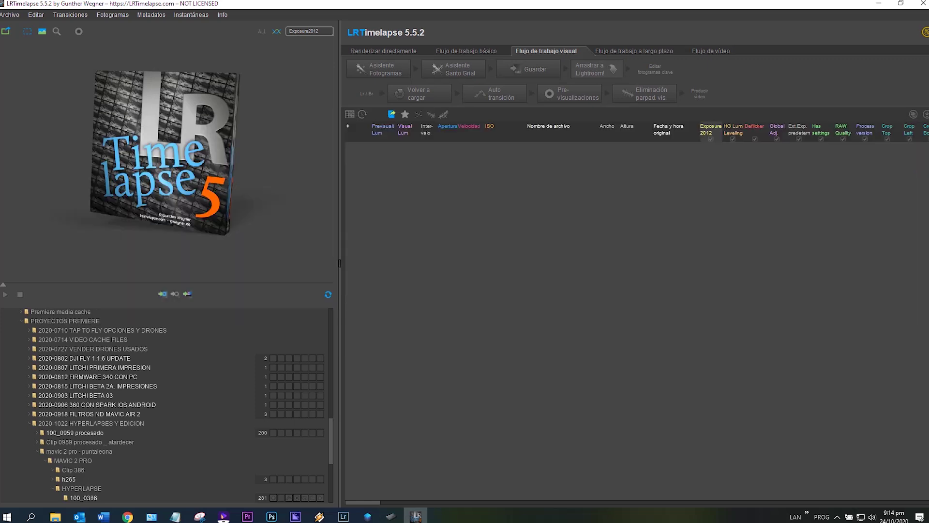
# - Load the 281 DNG frames from folder 100_0386 and play the preview through once
pyautogui.scroll(-1, 164, 406)
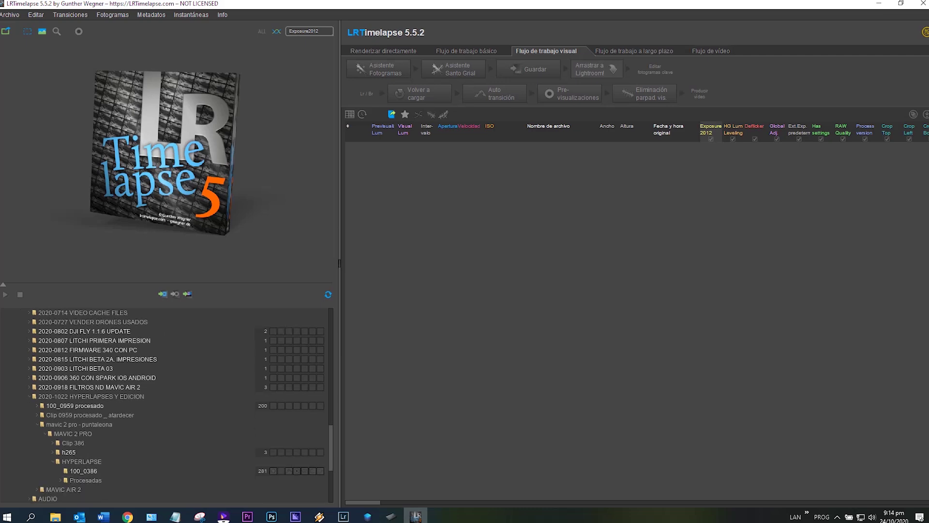
pyautogui.click(83, 471)
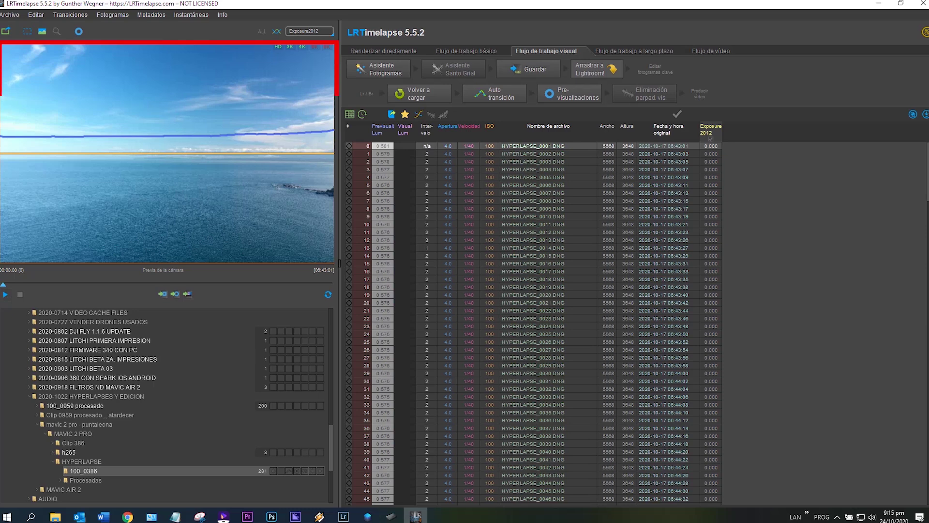
pyautogui.press('space')
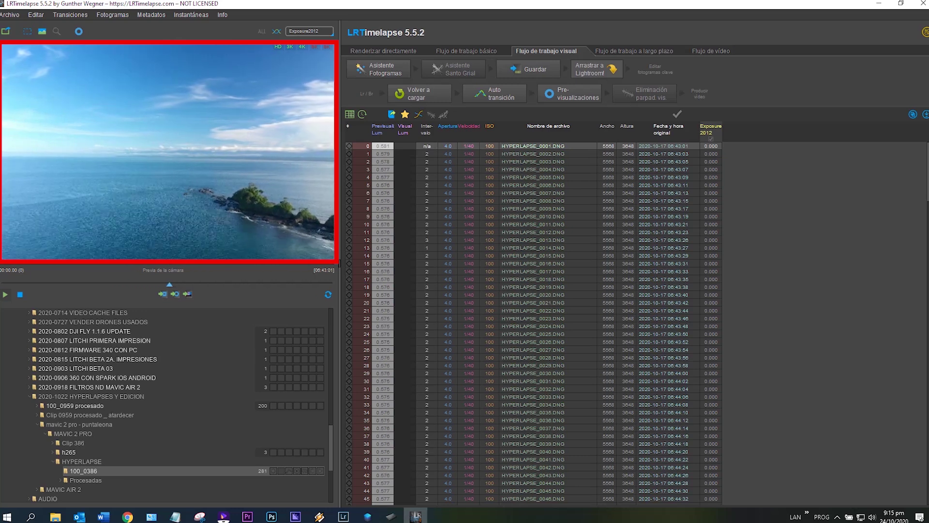
pyautogui.press('space')
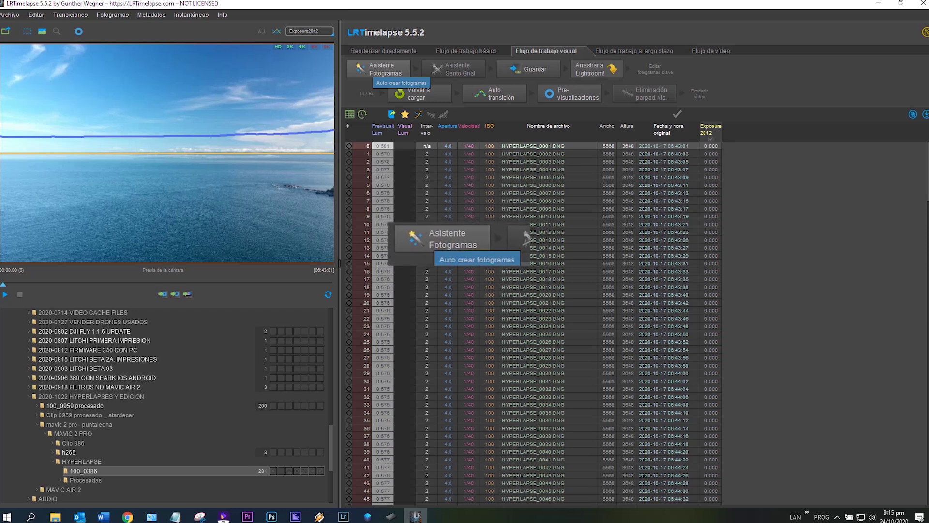
# - Start the Asistente Fotogramas keyframe wizard and raise the Cantidad de fotogramas count
pyautogui.click(382, 69)
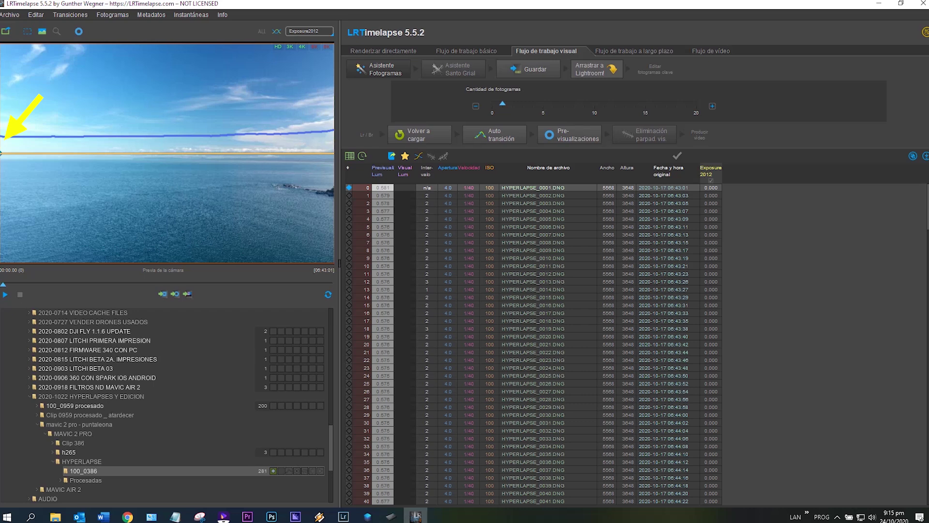
pyautogui.moveTo(502, 103); pyautogui.dragTo(521, 104)
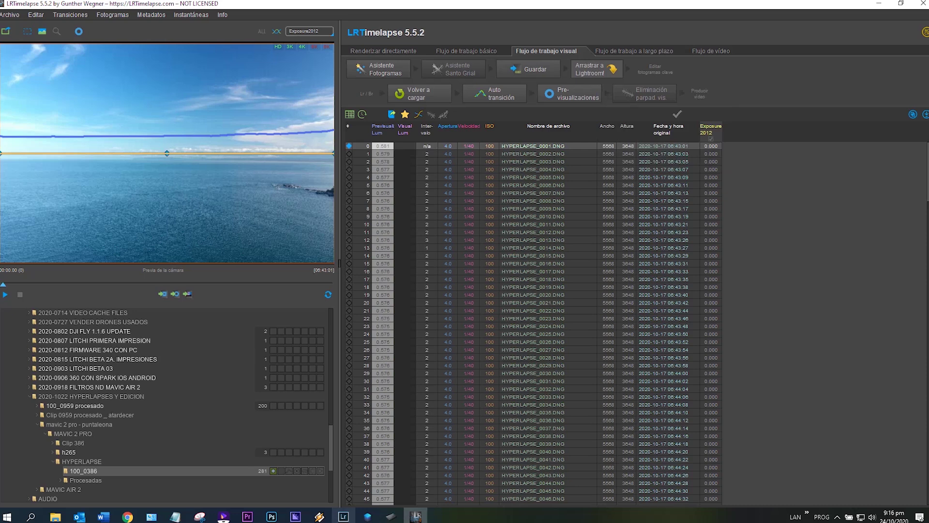
# - In Lightroom Classic, set up the Add-mode import of the 281 DNG frames from 100_0386
pyautogui.click(343, 517)
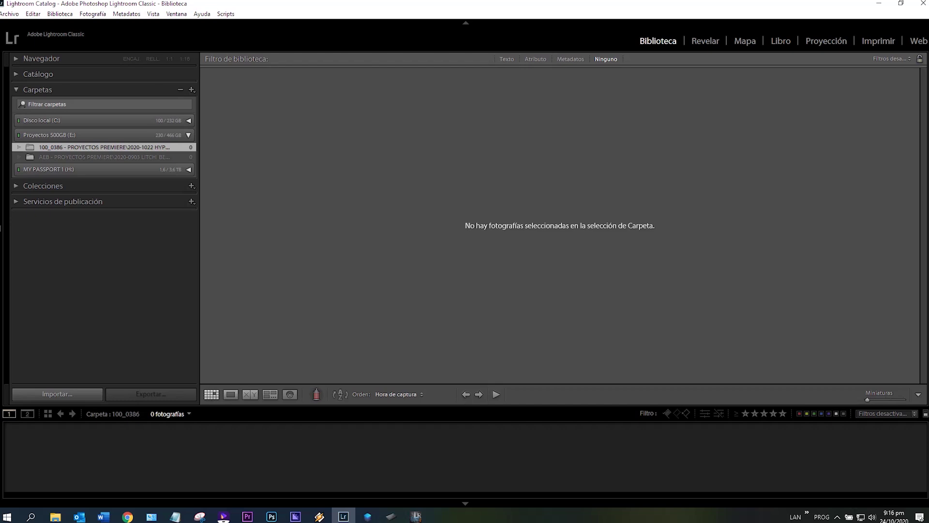
pyautogui.hotkey('ctrl', 'shift', 'i')
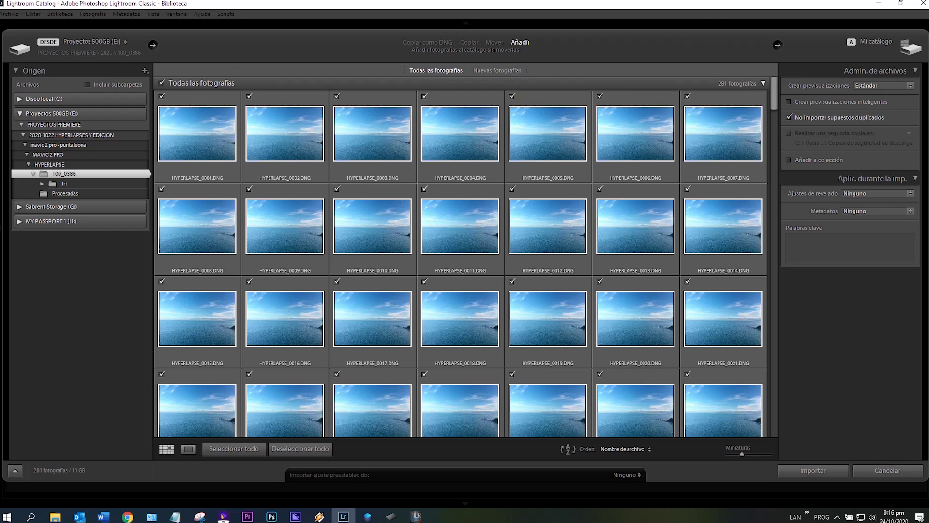
pyautogui.click(823, 247)
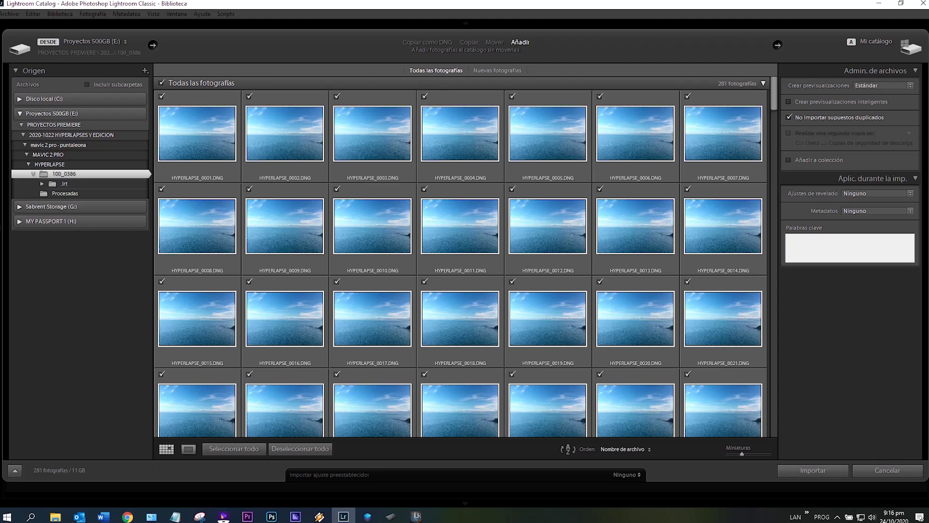
# - Import the 281 frames tagged with keywords hyperlapse, Punta Leona and tutorial
pyautogui.write('hyperlapse, punta Leona')
pyautogui.press('Return')
pyautogui.write('tutorial')
pyautogui.press('Return')
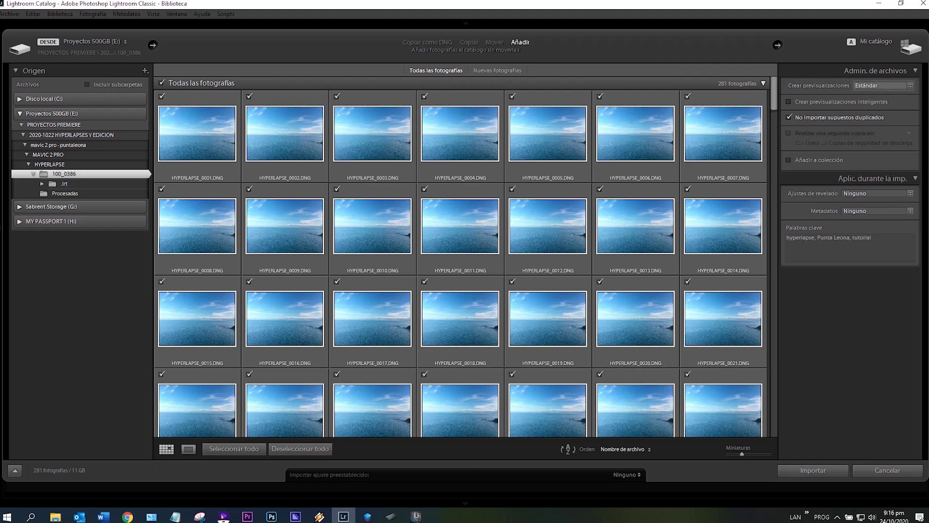
pyautogui.click(813, 470)
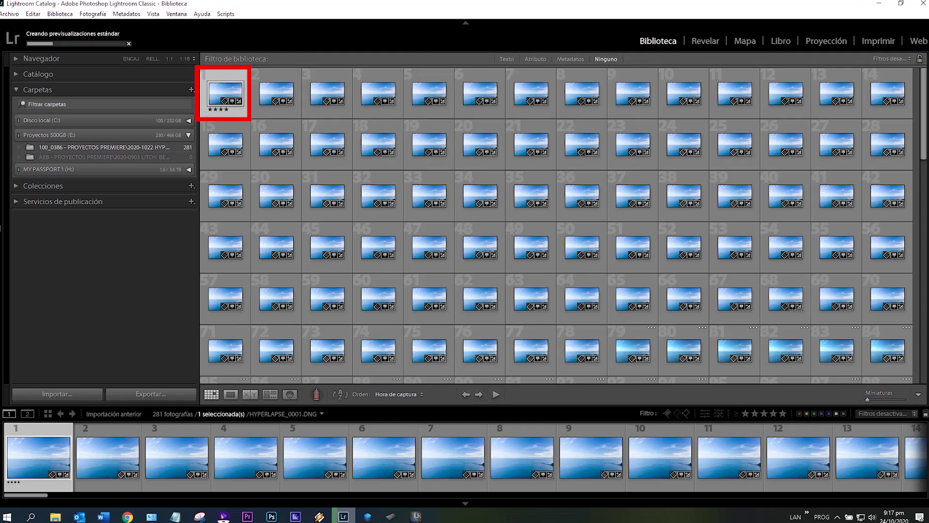
pyautogui.scroll(-4, 557, 225)
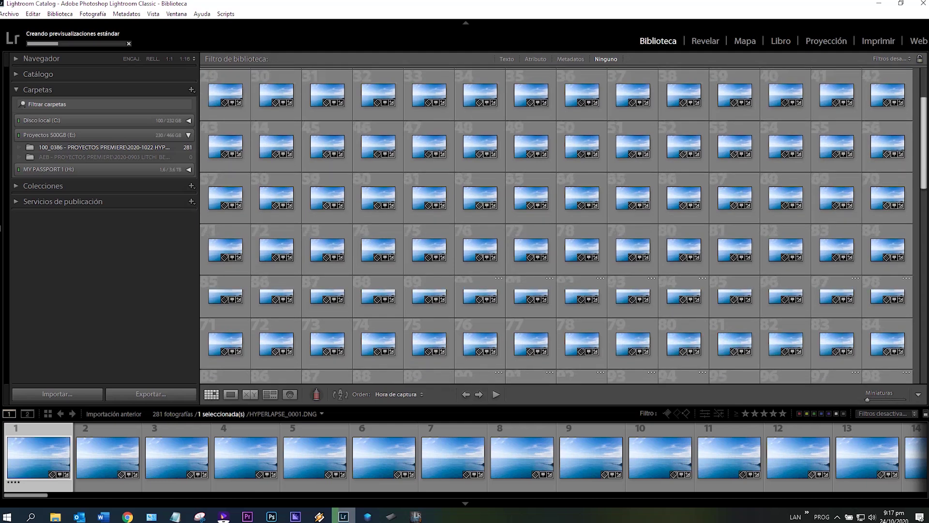
pyautogui.scroll(-2, 556, 225)
pyautogui.scroll(-2, 556, 225)
pyautogui.scroll(-1, 556, 225)
pyautogui.scroll(-1, 556, 225)
pyautogui.scroll(-2, 557, 225)
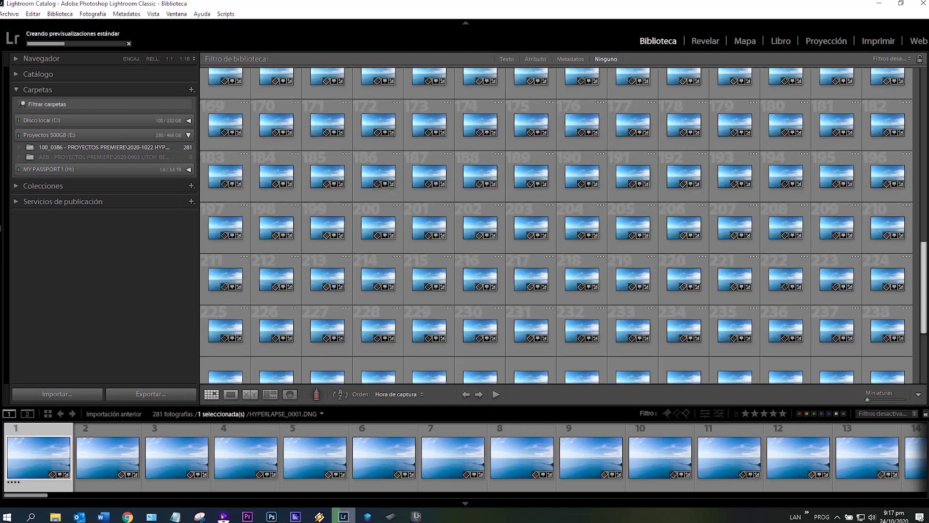
pyautogui.scroll(-2, 557, 225)
pyautogui.scroll(-1, 556, 225)
pyautogui.scroll(-1, 557, 225)
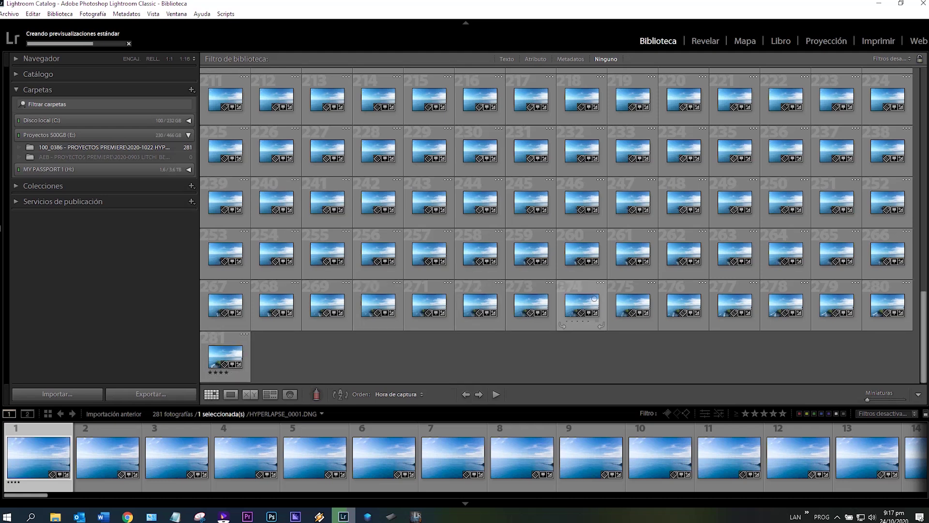
pyautogui.scroll(5, 556, 225)
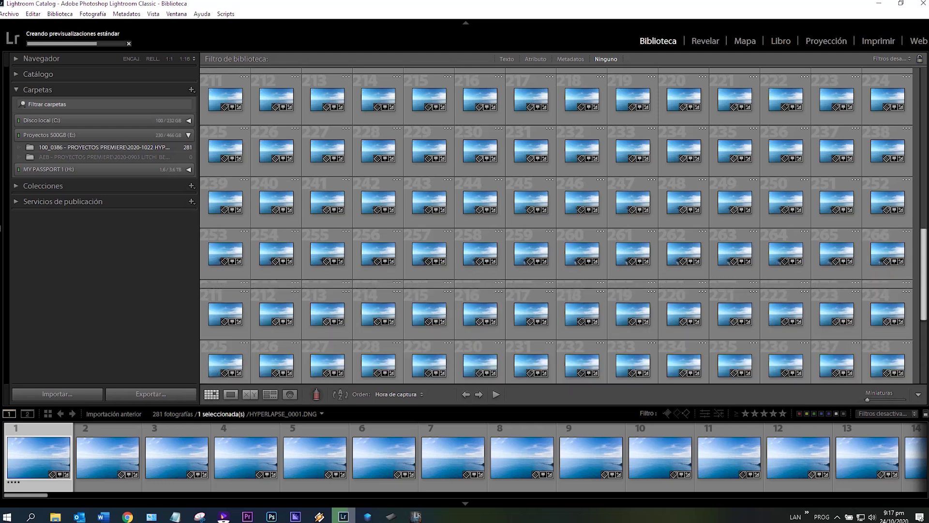
pyautogui.scroll(7, 556, 225)
pyautogui.scroll(3, 556, 225)
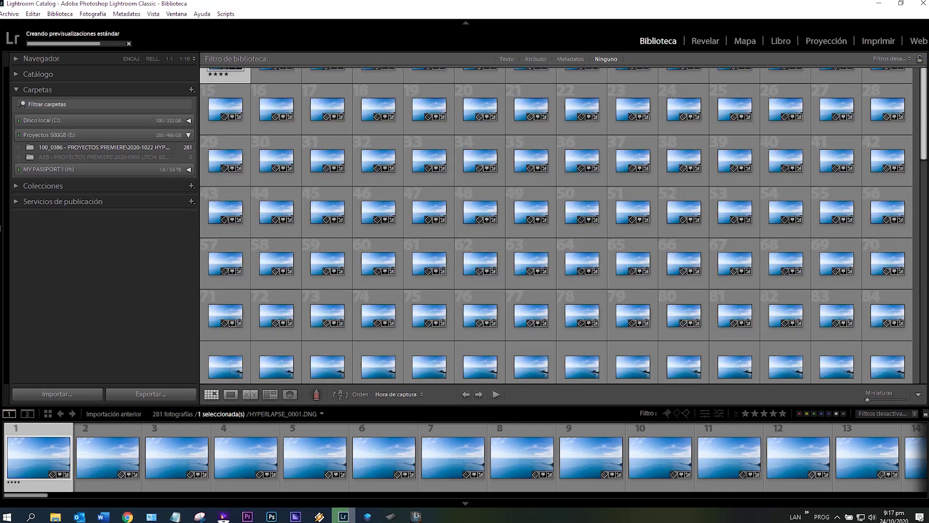
pyautogui.scroll(1, 784, 146)
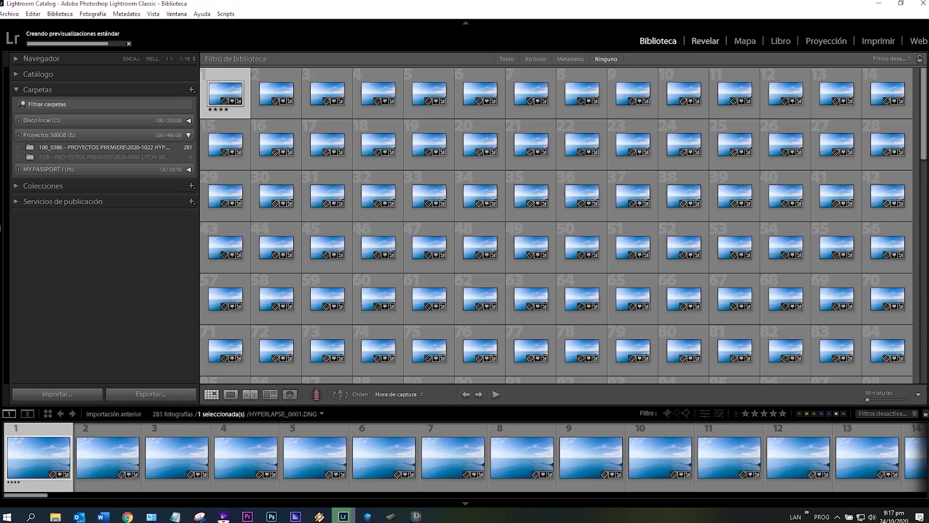
pyautogui.click(705, 40)
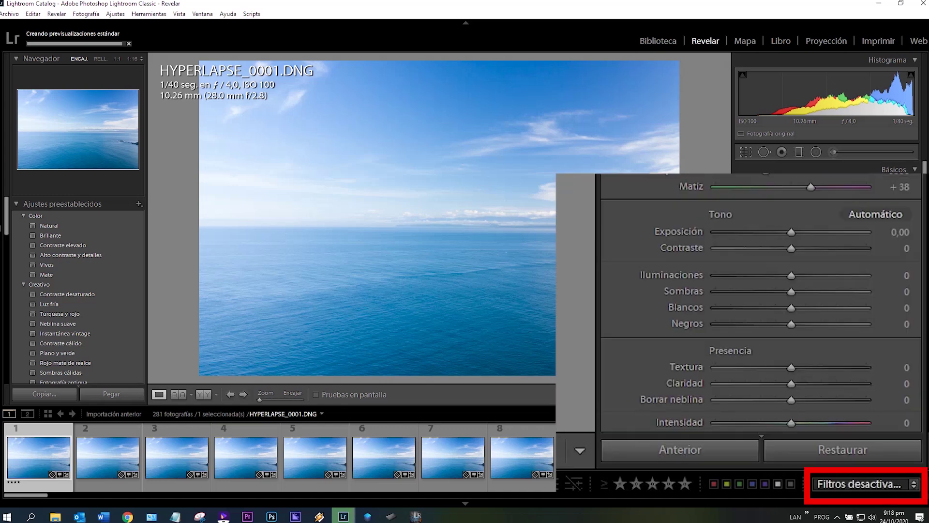
# - Filter to the 01 LRT5 Keyframes preset and review keyframes 0001, 0141 and 0281
pyautogui.click(859, 484)
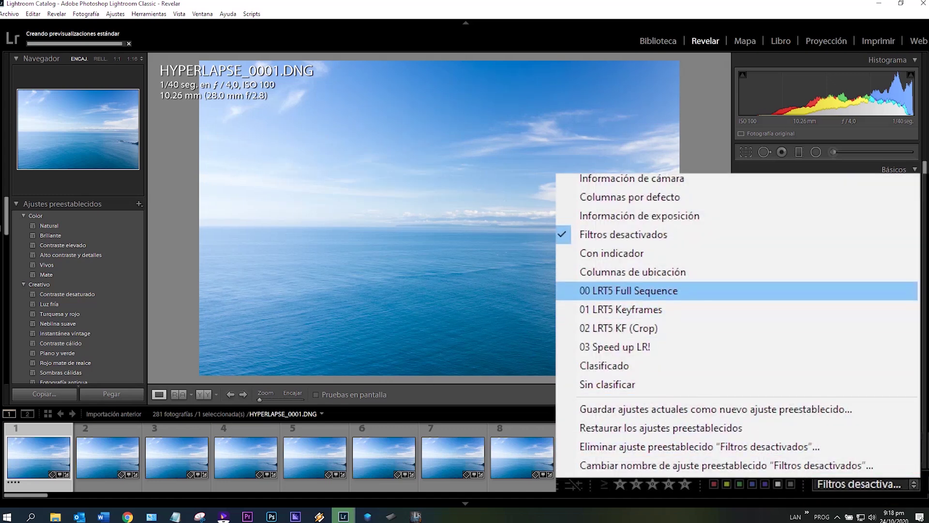
pyautogui.click(621, 309)
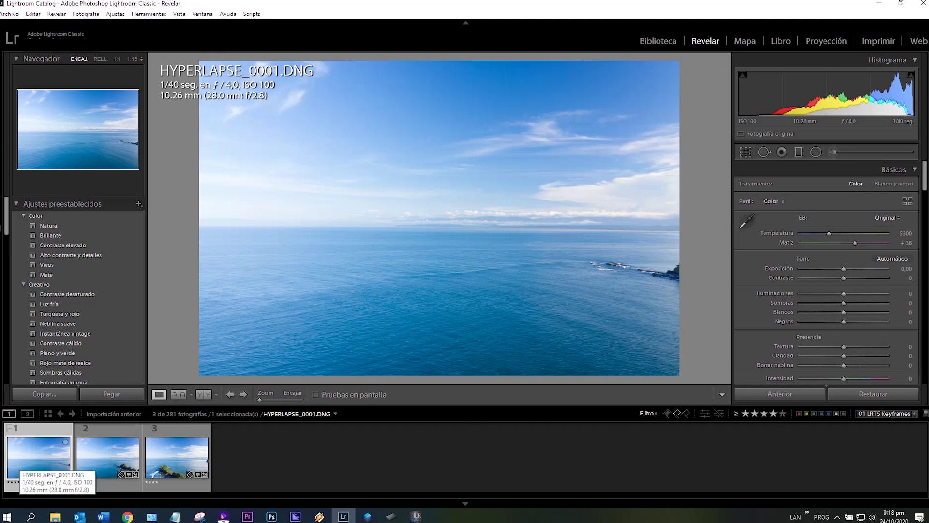
pyautogui.moveTo(106, 455)
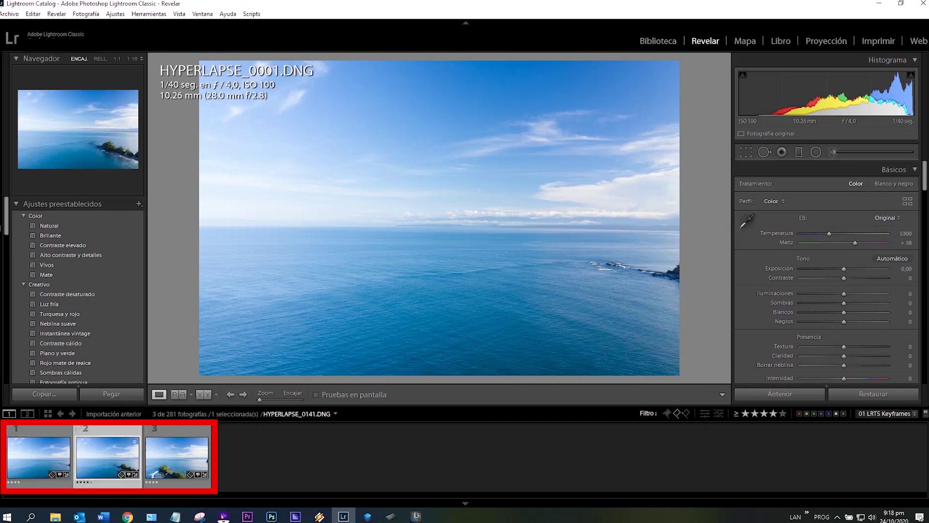
pyautogui.click(177, 455)
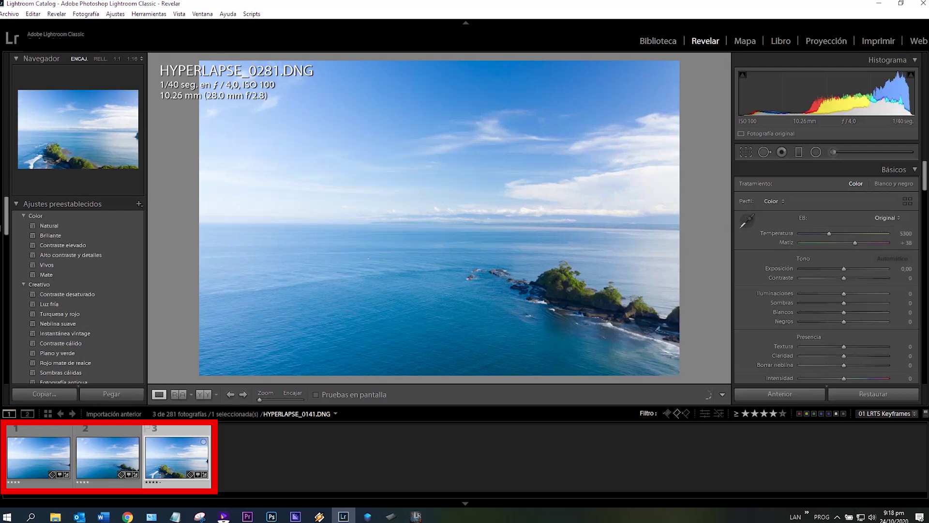
pyautogui.click(38, 455)
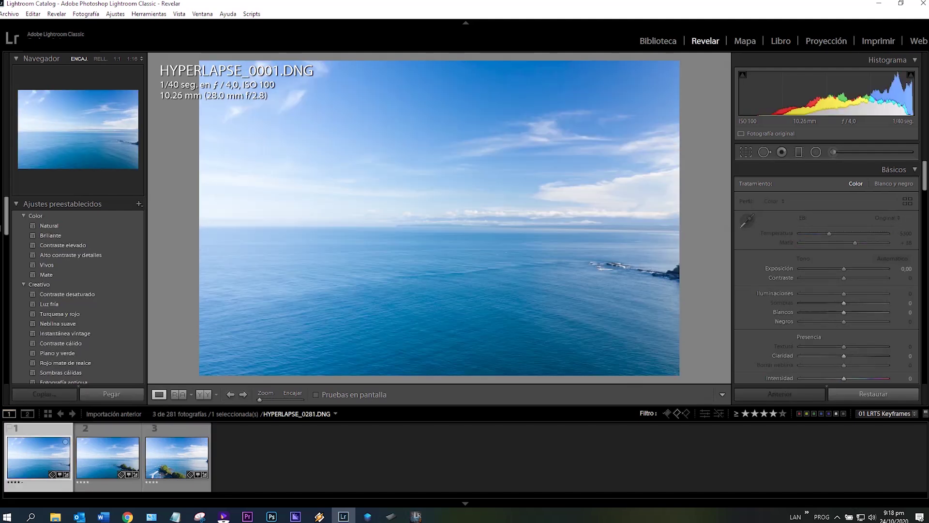
pyautogui.click(117, 465)
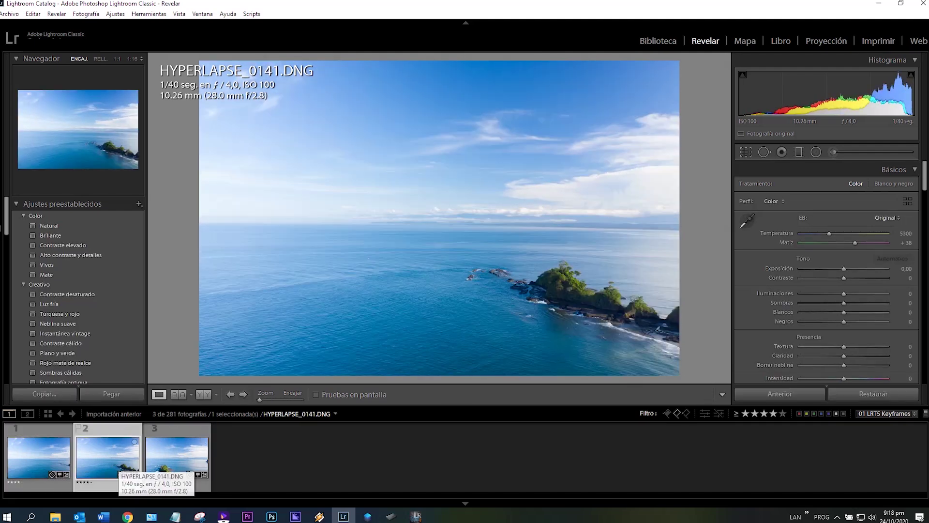
pyautogui.click(177, 455)
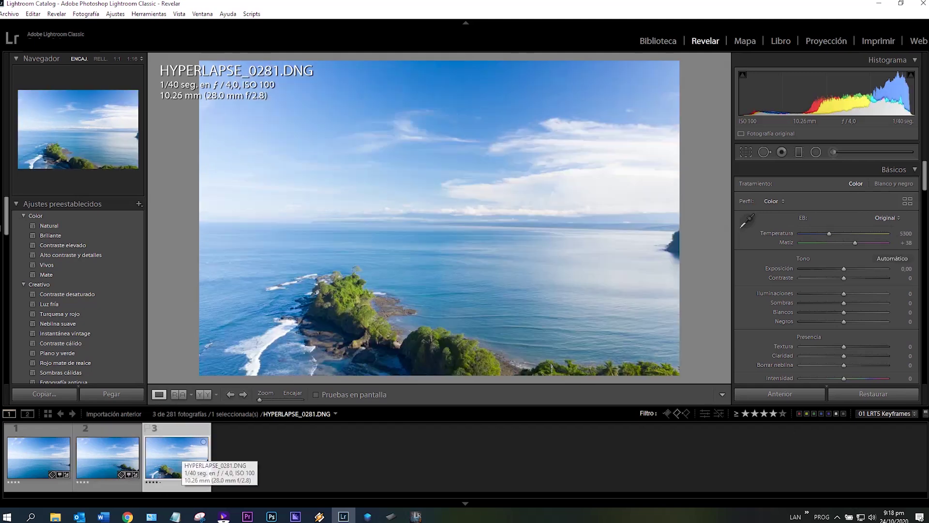
pyautogui.click(21, 458)
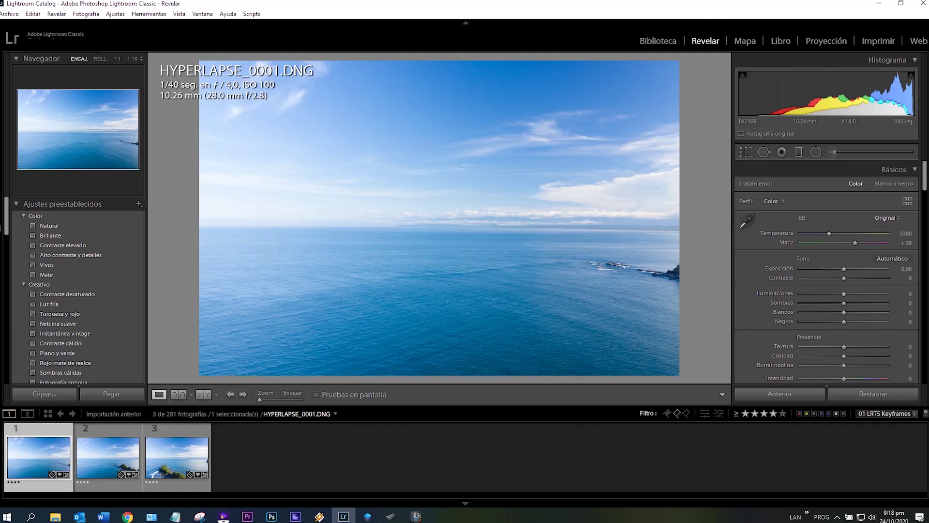
pyautogui.scroll(-3, 827, 271)
# - Turn on chromatic aberration removal and profile corrections for HYPERLAPSE_0001
pyautogui.scroll(-3, 827, 271)
pyautogui.scroll(-3, 827, 271)
pyautogui.scroll(-2, 826, 271)
pyautogui.scroll(-1, 827, 269)
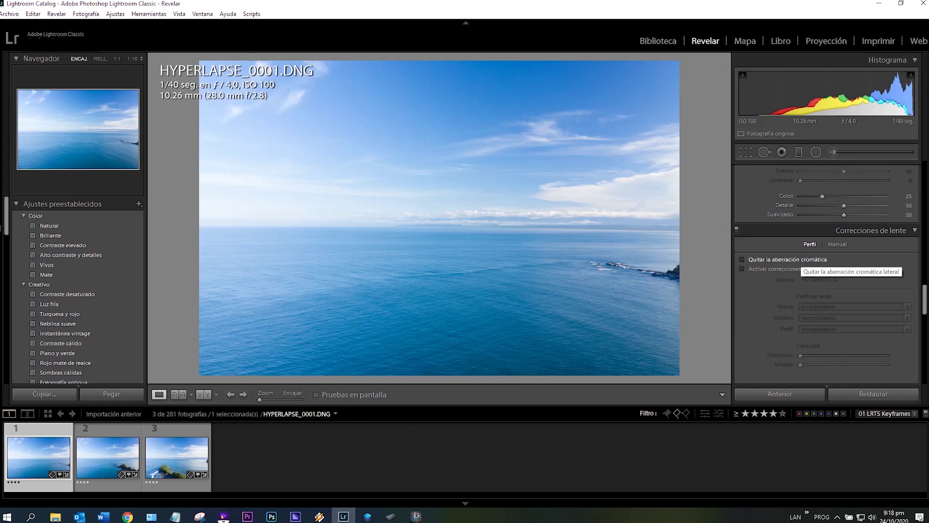
pyautogui.click(784, 260)
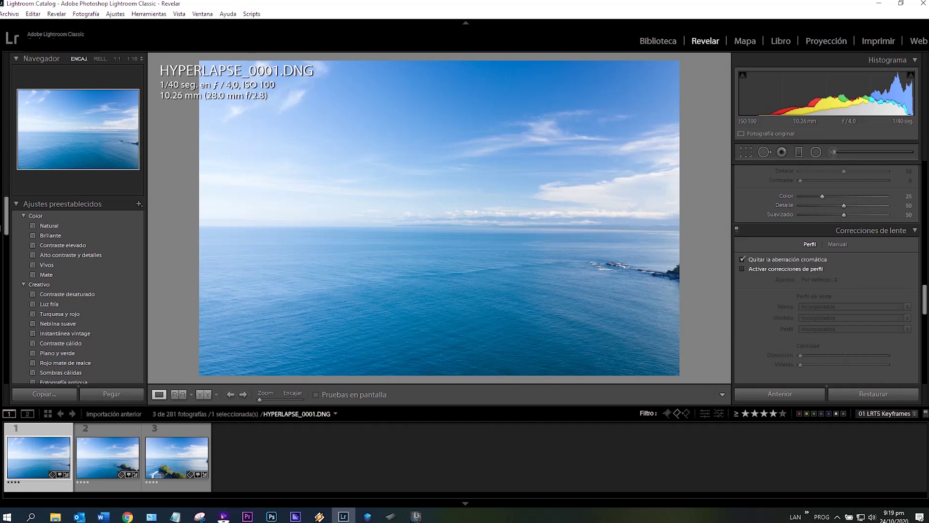
pyautogui.click(784, 268)
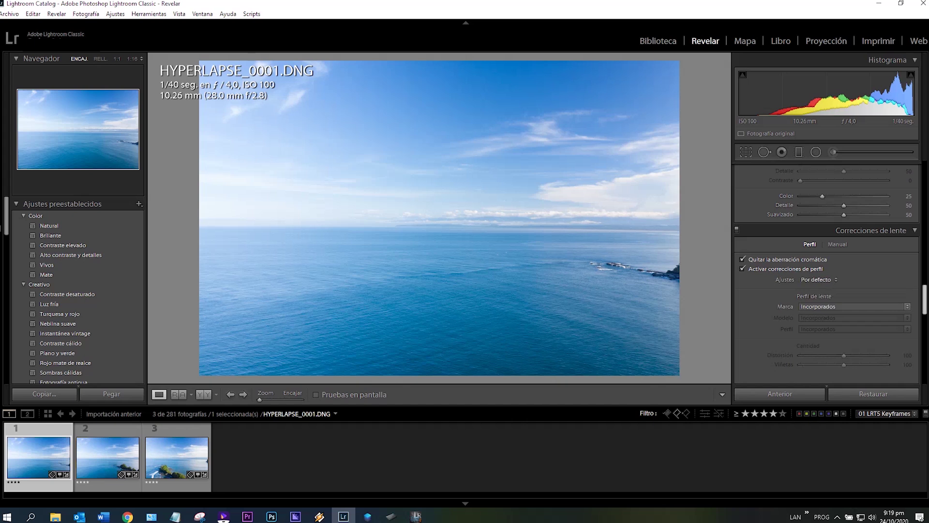
# - Set the lens profile to make DJI, model DJI Mavic Pro FC220
pyautogui.scroll(-2, 925, 302)
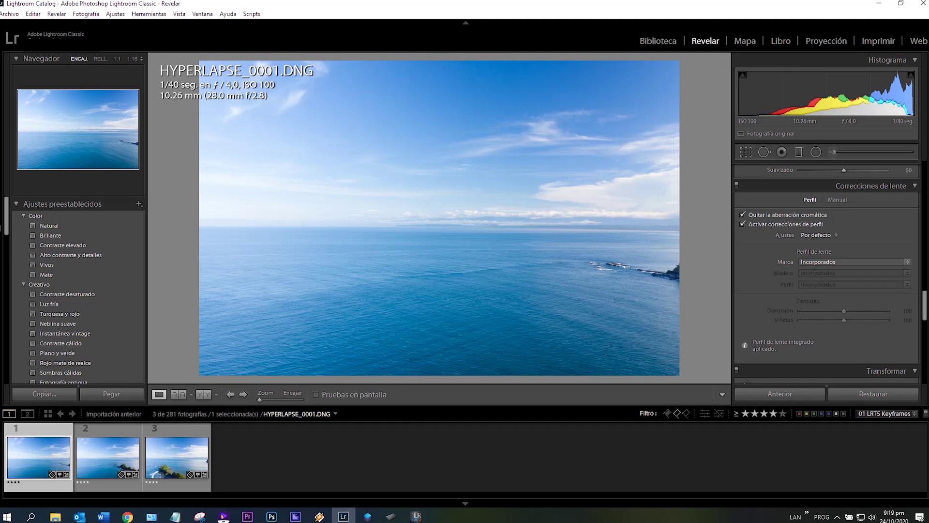
pyautogui.click(854, 262)
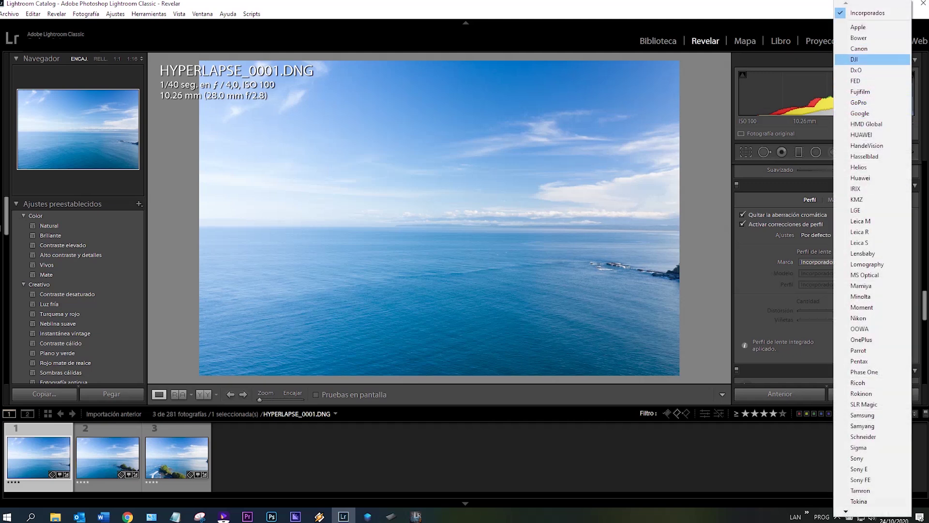
pyautogui.click(855, 59)
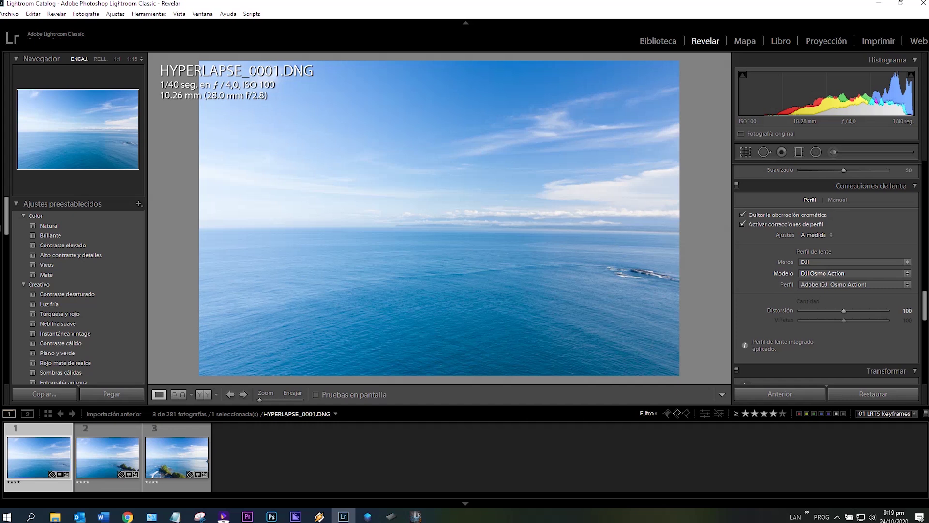
pyautogui.click(851, 272)
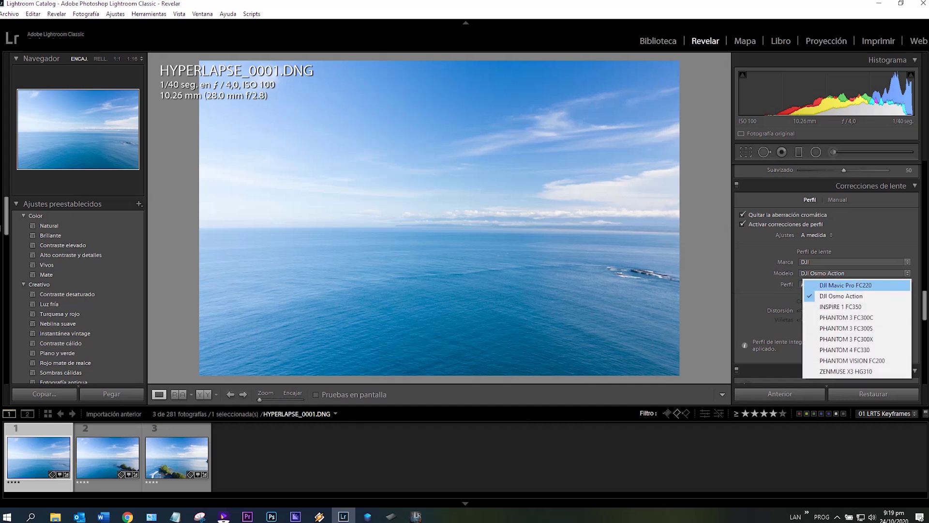
pyautogui.click(846, 285)
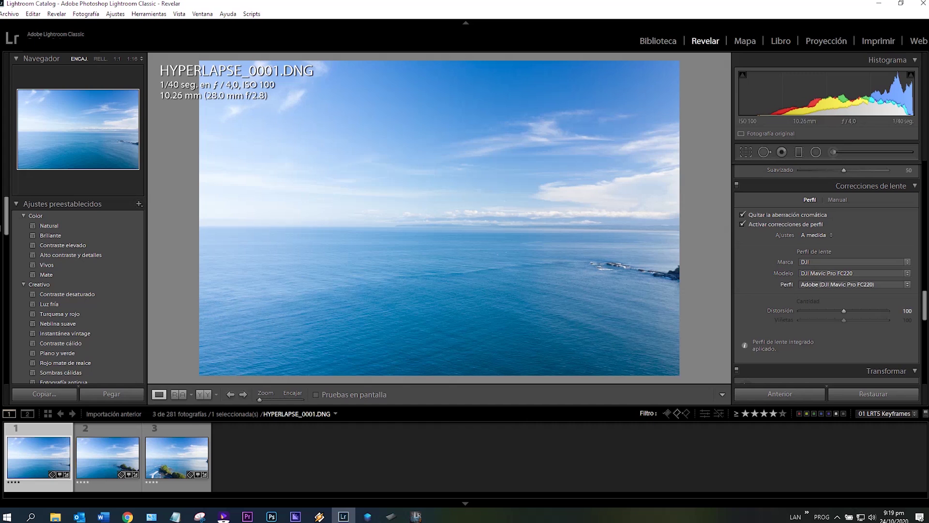
pyautogui.scroll(2, 826, 271)
pyautogui.scroll(4, 827, 271)
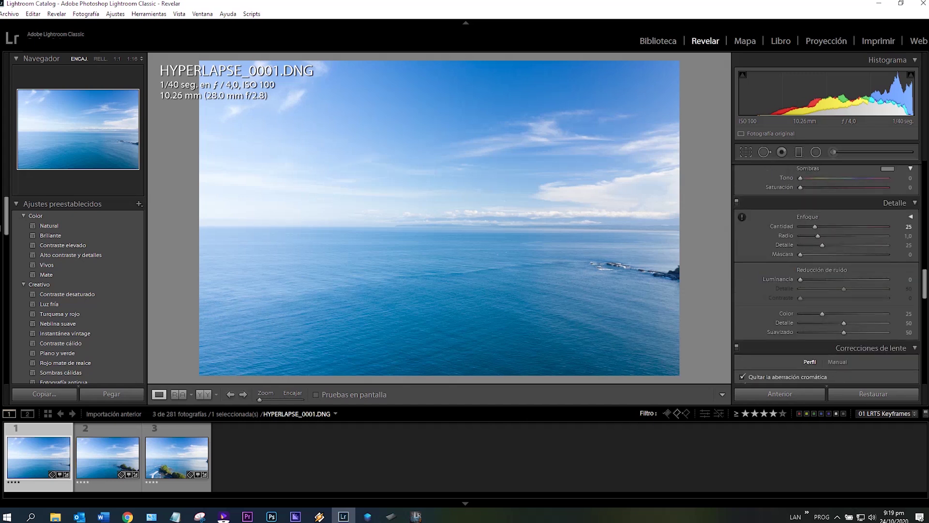
# - Set sharpening Amount to 59 and Masking to 4, checking the grayscale mask preview
pyautogui.moveTo(814, 226); pyautogui.dragTo(835, 226)
pyautogui.moveTo(799, 254); pyautogui.dragTo(804, 254)
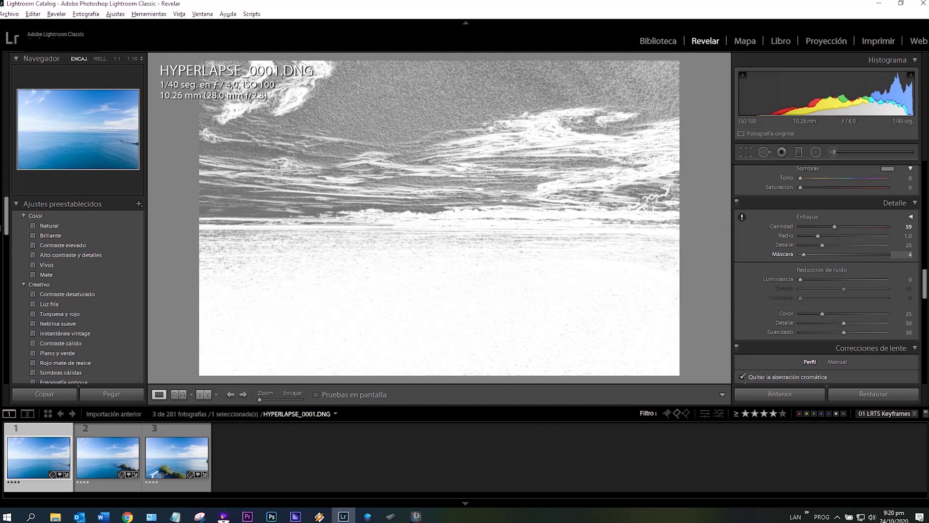
pyautogui.press('alt')
pyautogui.keyDown('alt'); pyautogui.click(804, 254); pyautogui.keyUp('alt')
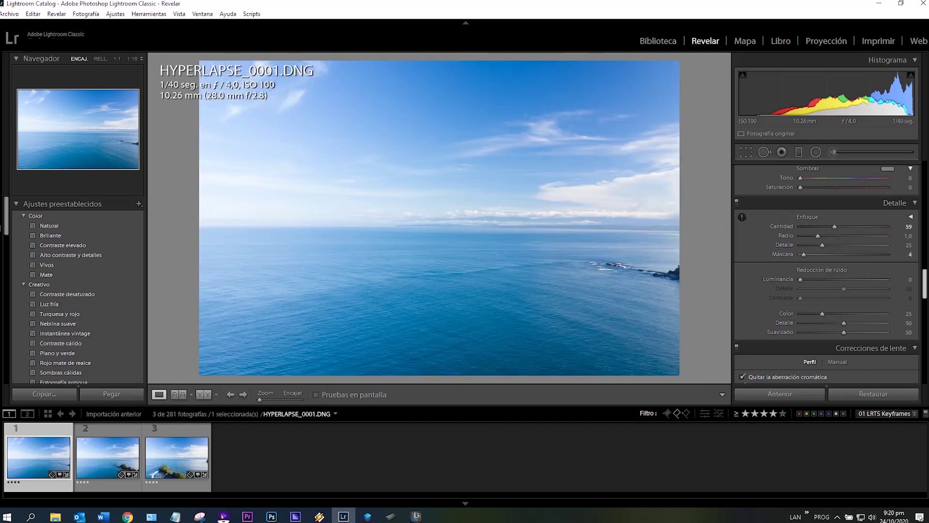
pyautogui.scroll(5, 827, 271)
# - Warm the white balance temperature to 6101 and set exposure to +0.45
pyautogui.scroll(5, 827, 270)
pyautogui.scroll(5, 826, 271)
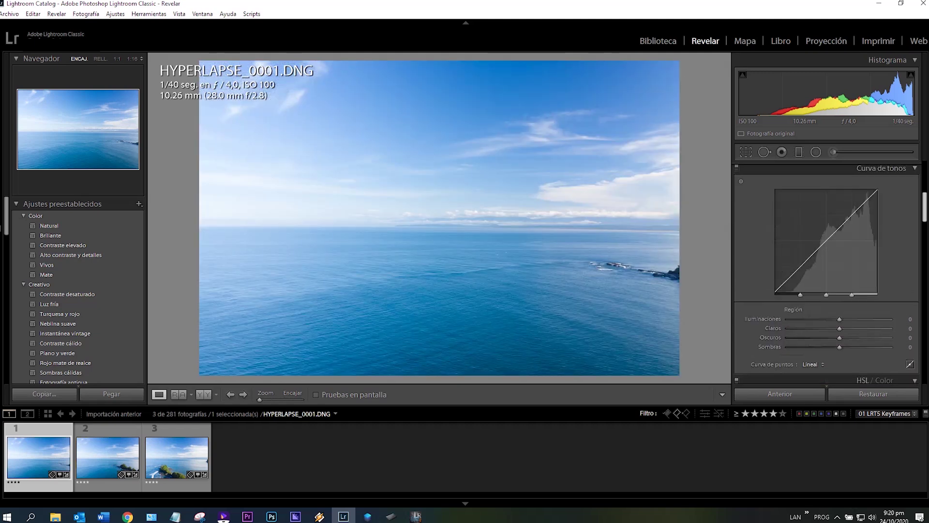
pyautogui.scroll(5, 826, 271)
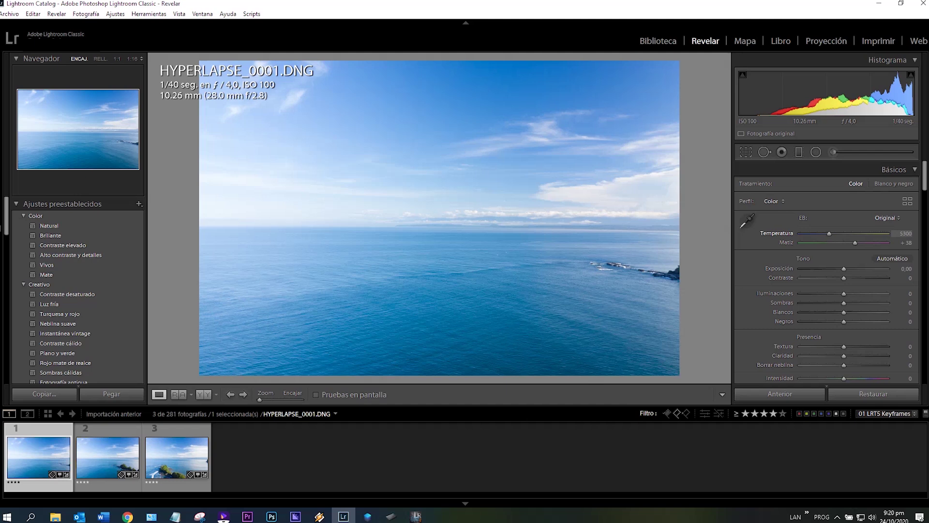
pyautogui.moveTo(829, 233); pyautogui.dragTo(836, 233)
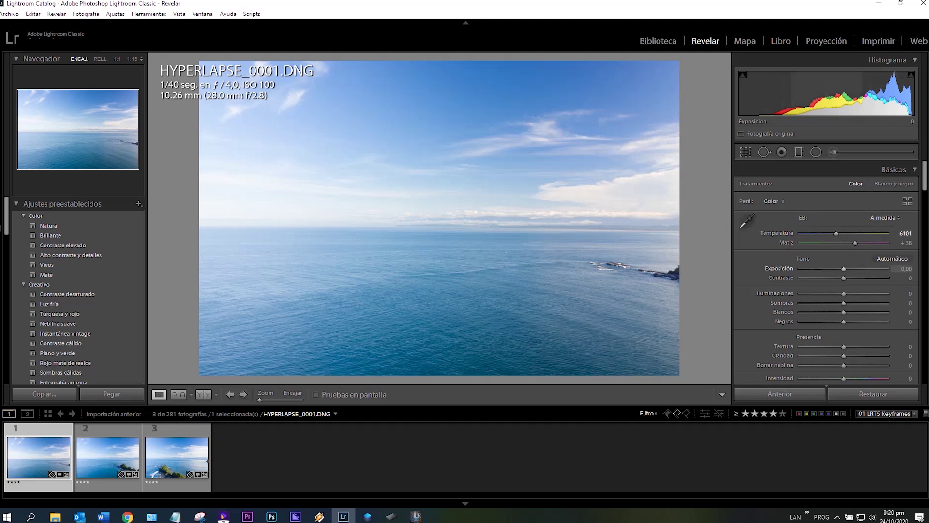
pyautogui.moveTo(905, 268); pyautogui.dragTo(896, 269)
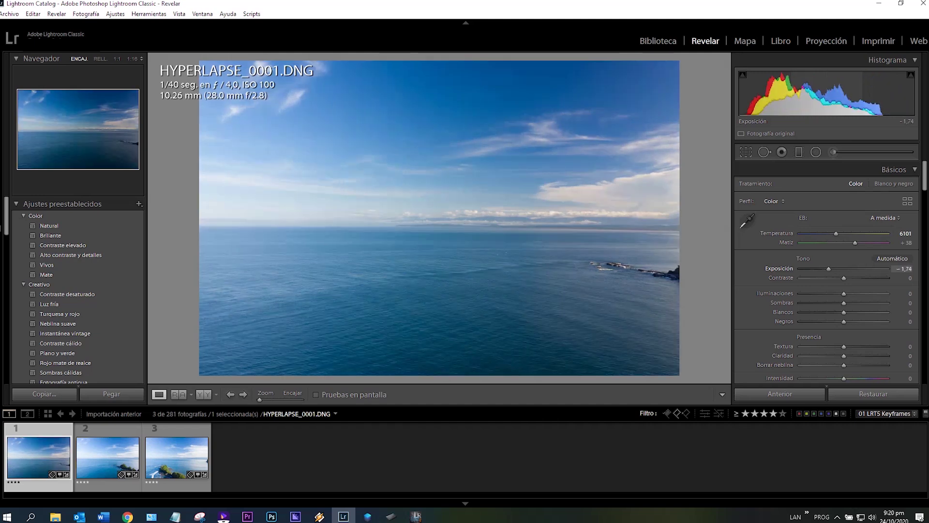
pyautogui.moveTo(895, 269)
pyautogui.mouseDown()
pyautogui.moveTo(866, 269)
pyautogui.moveTo(922, 268)
pyautogui.moveTo(887, 278)
pyautogui.mouseUp()
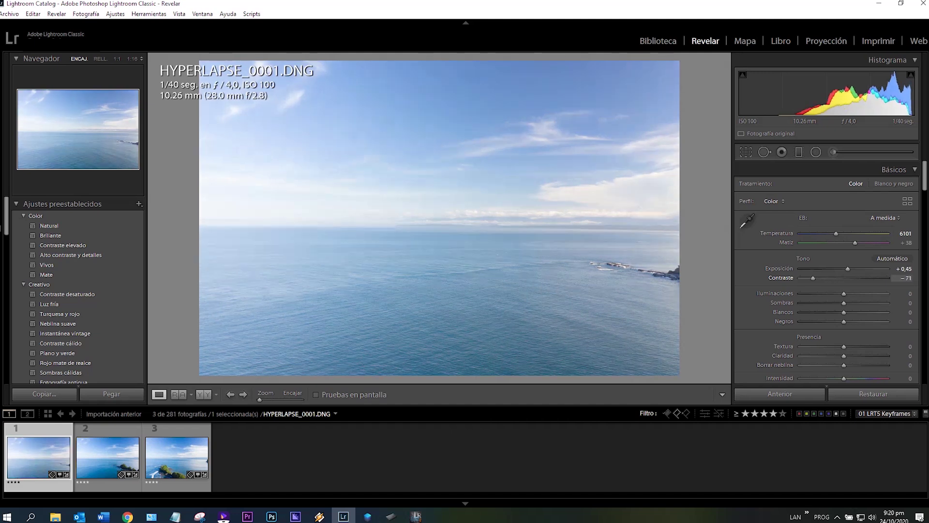
# - Set contrast −40, highlights −54, whites −63 and blacks −60
pyautogui.moveTo(887, 278)
pyautogui.mouseDown()
pyautogui.moveTo(892, 293)
pyautogui.moveTo(878, 294)
pyautogui.mouseUp()
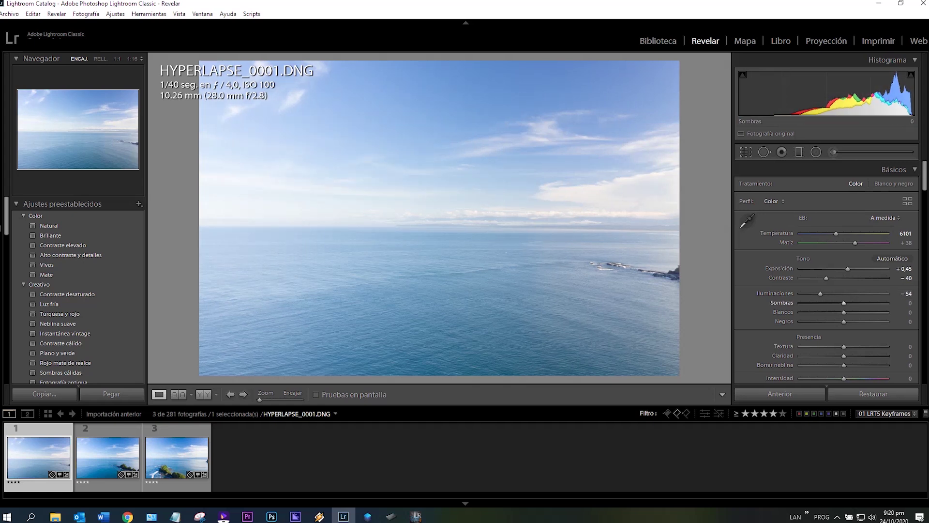
pyautogui.moveTo(900, 312); pyautogui.dragTo(870, 312)
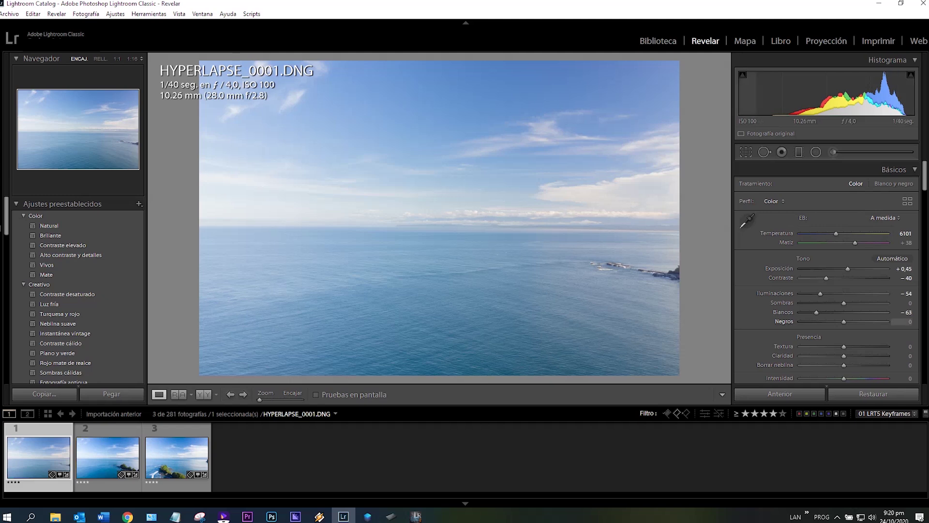
pyautogui.moveTo(901, 322); pyautogui.dragTo(870, 321)
pyautogui.moveTo(869, 321)
pyautogui.mouseDown()
pyautogui.moveTo(857, 321)
pyautogui.moveTo(869, 321)
pyautogui.mouseUp()
pyautogui.moveTo(755, 97); pyautogui.dragTo(758, 97)
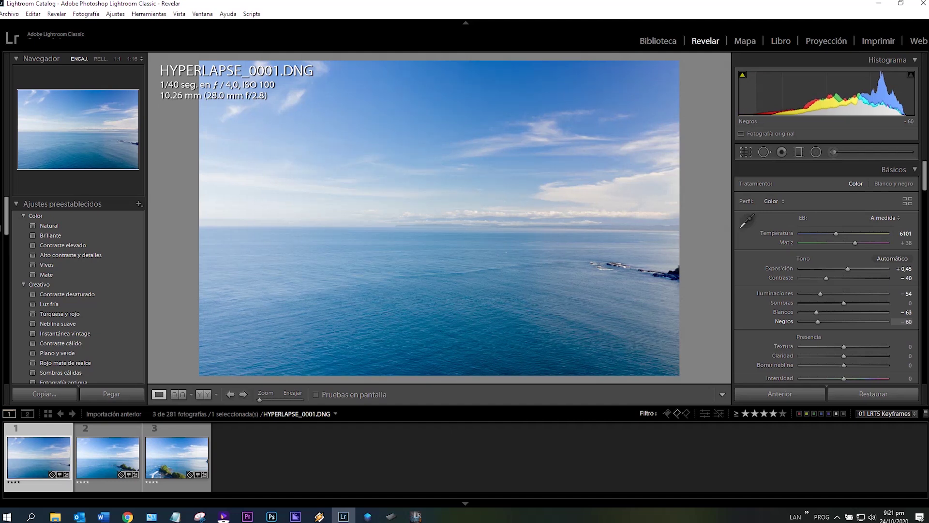
pyautogui.press('F8')
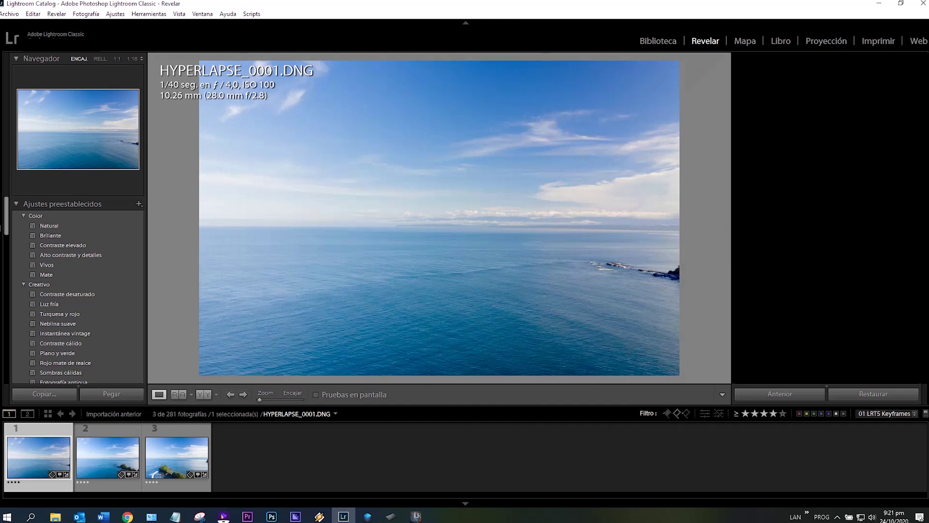
# - Set texture +17, clarity +21, dehaze +44, vibrance +24 and saturation +9
pyautogui.press('F8')
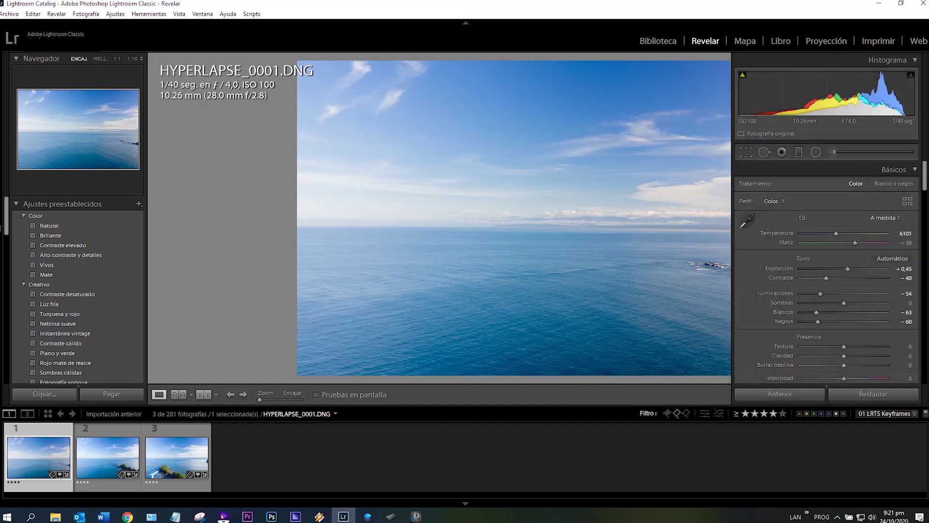
pyautogui.scroll(-3, 828, 271)
pyautogui.moveTo(844, 218); pyautogui.dragTo(852, 227)
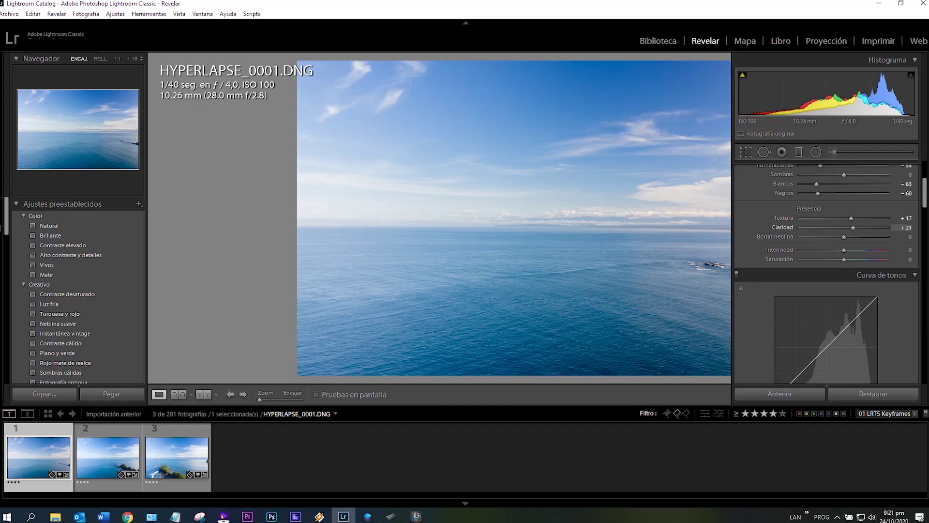
pyautogui.press('.')
pyautogui.press('=')
pyautogui.press('=')
pyautogui.press('=')
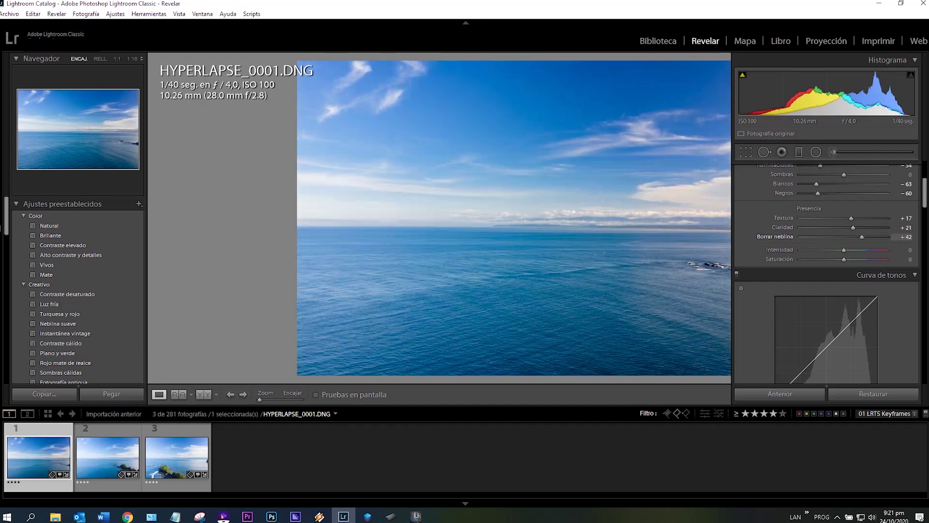
pyautogui.press('=')
pyautogui.press('.')
pyautogui.press('=')
pyautogui.press('=')
pyautogui.press('=')
pyautogui.press('=')
pyautogui.press('=')
pyautogui.press('.')
pyautogui.press('=')
pyautogui.press('=')
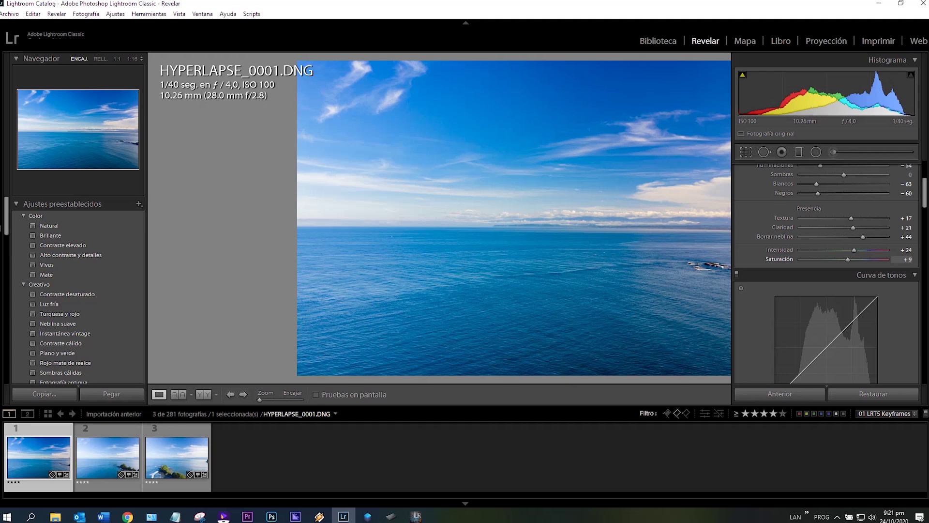
# - Check the photo at full size and lower exposure slightly to +0.06
pyautogui.press('F8')
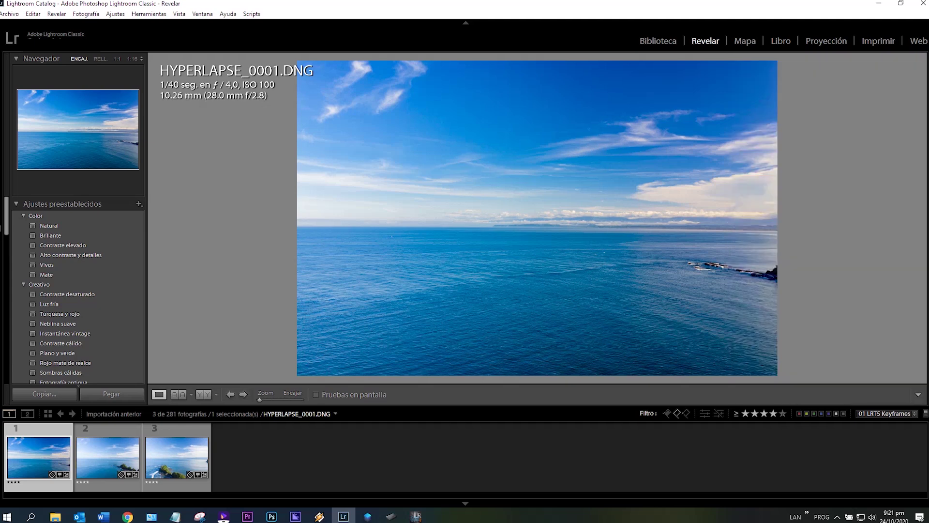
pyautogui.press('F8')
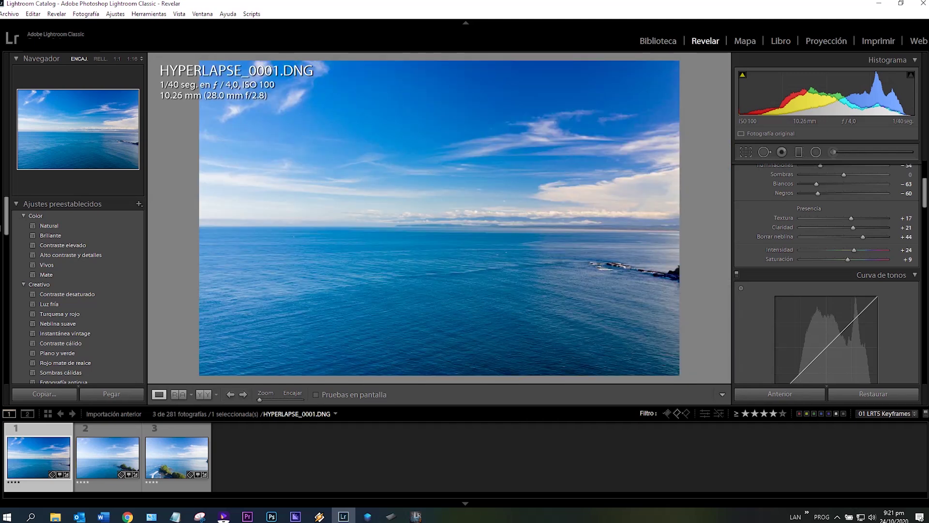
pyautogui.scroll(1, 828, 271)
pyautogui.scroll(4, 828, 271)
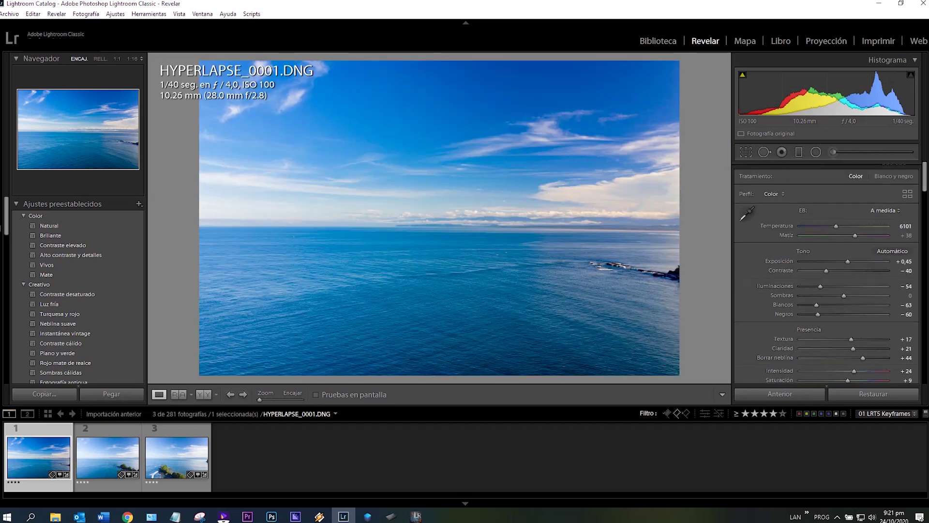
pyautogui.moveTo(848, 261); pyautogui.dragTo(844, 261)
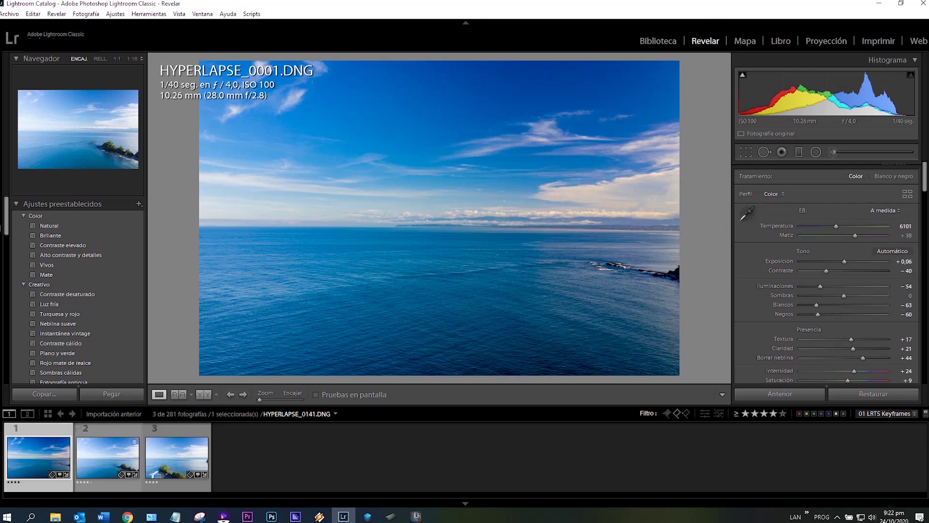
# - Run the 01 LRTimelapse Sync Keyframes script on the keyframe selection
pyautogui.keyDown('ctrl'); pyautogui.click(107, 458); pyautogui.keyUp('ctrl')
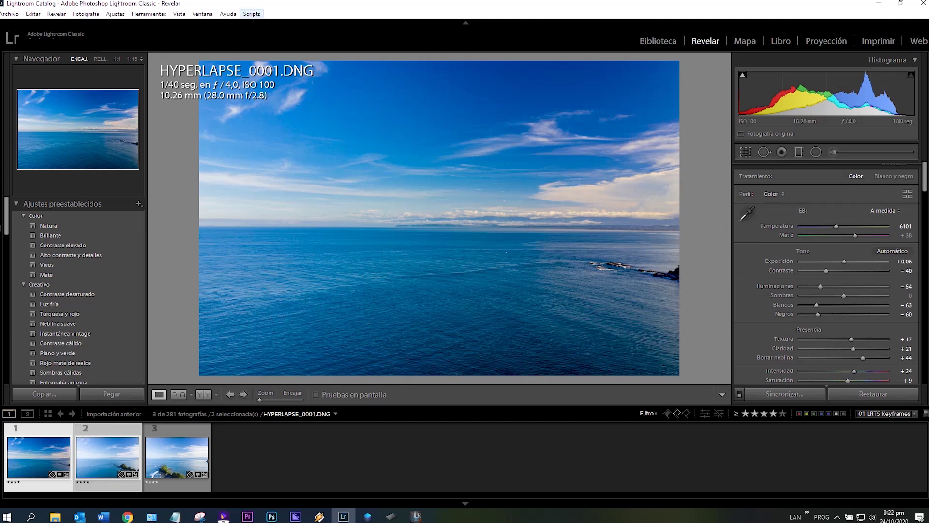
pyautogui.click(252, 13)
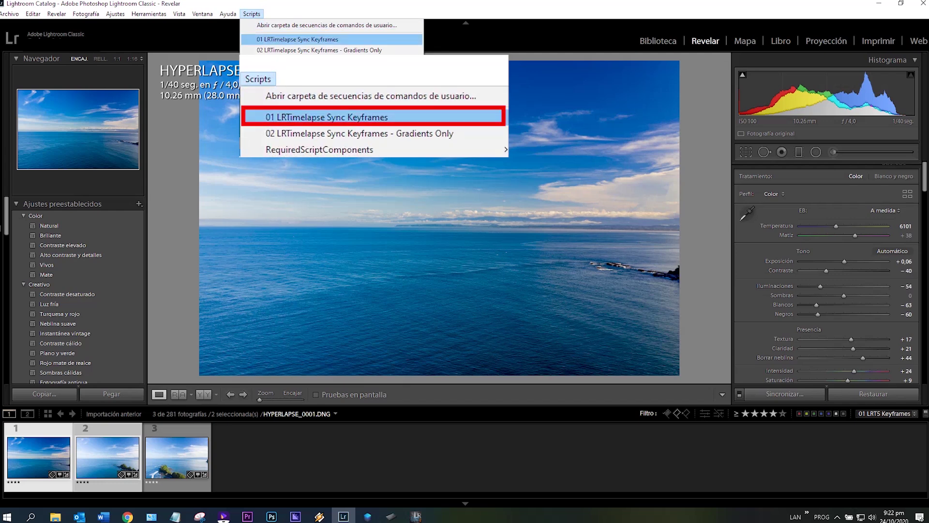
pyautogui.click(297, 39)
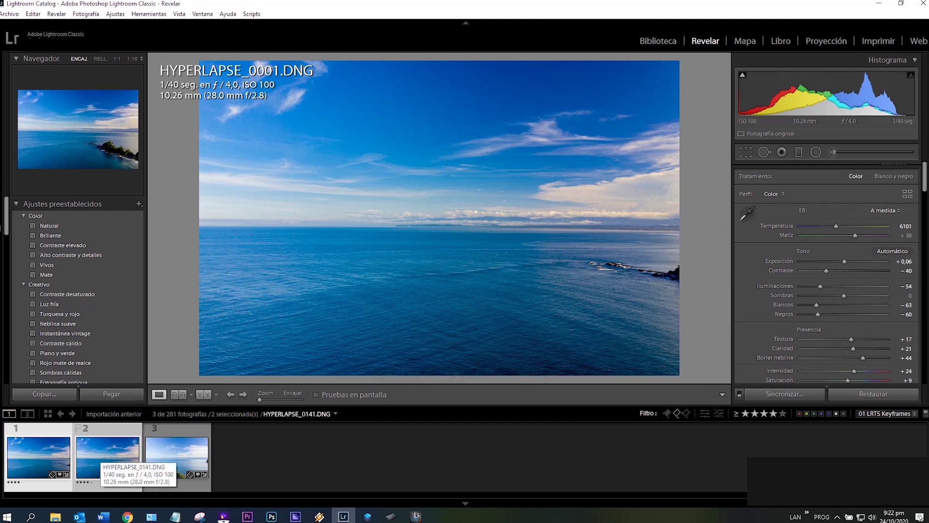
# - Edit HYPERLAPSE_0141: Exposure +0.56, Contrast −8, Highlights −29, Shadows +9, Whites −49, Blacks −37, Clarity +36, Dehaze +55
pyautogui.click(99, 459)
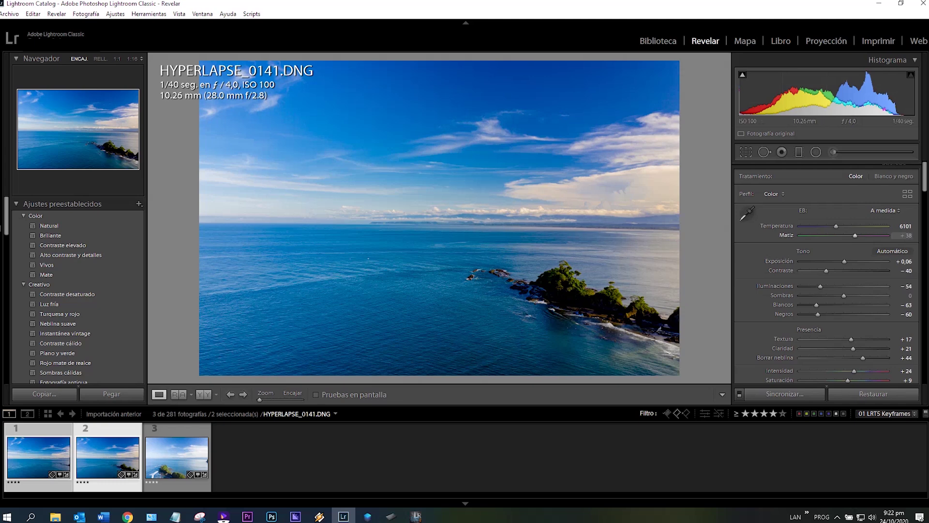
pyautogui.moveTo(826, 92); pyautogui.dragTo(844, 92)
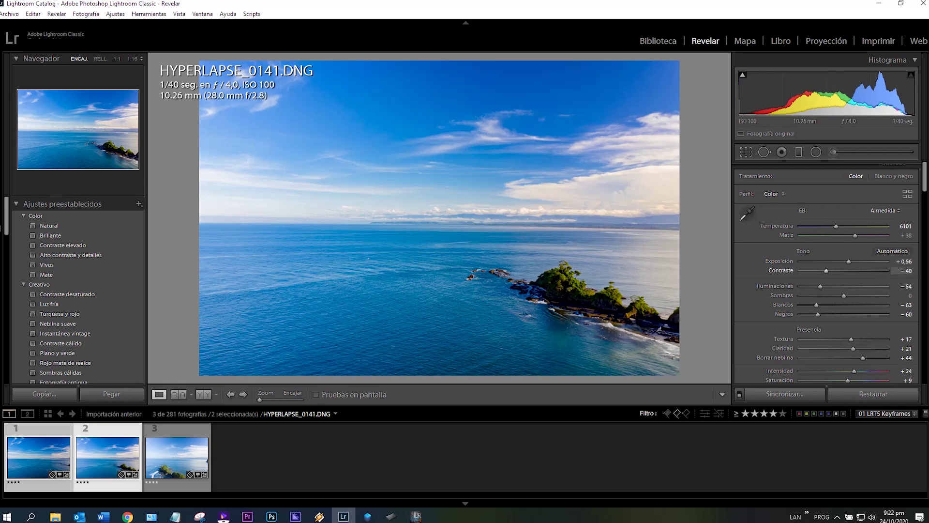
pyautogui.moveTo(826, 270); pyautogui.dragTo(840, 271)
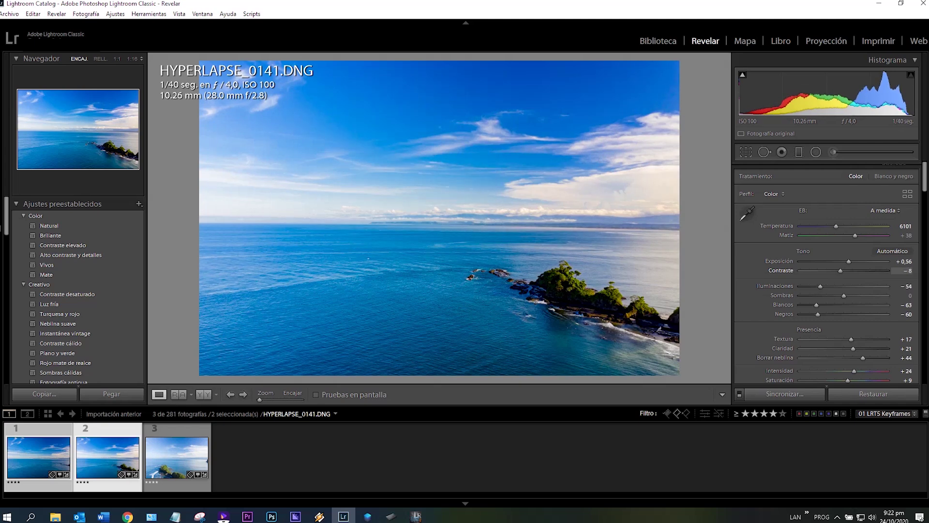
pyautogui.moveTo(820, 286); pyautogui.dragTo(830, 286)
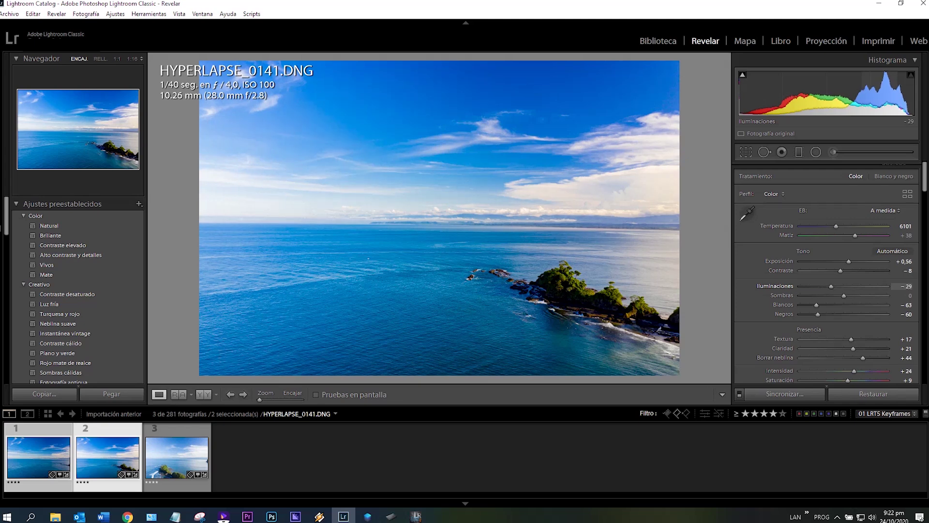
pyautogui.moveTo(817, 305); pyautogui.dragTo(820, 304)
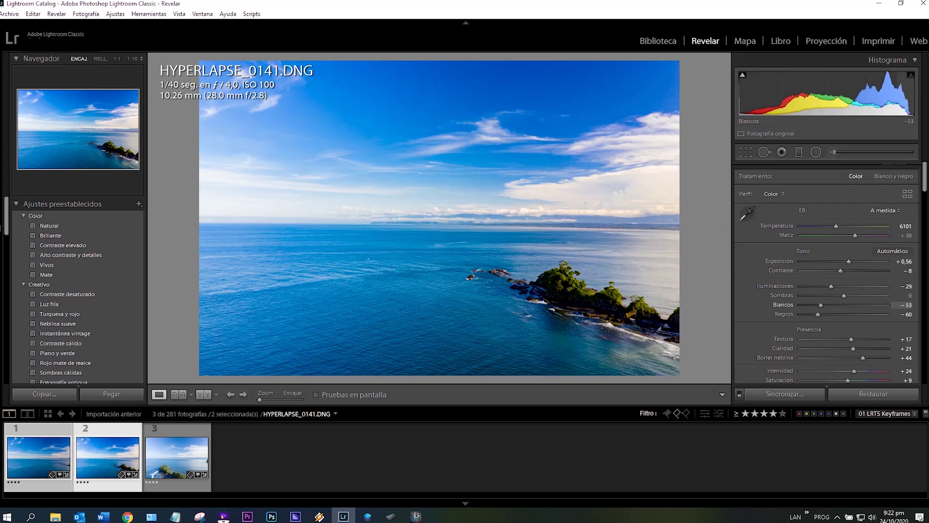
pyautogui.moveTo(748, 92); pyautogui.dragTo(770, 92)
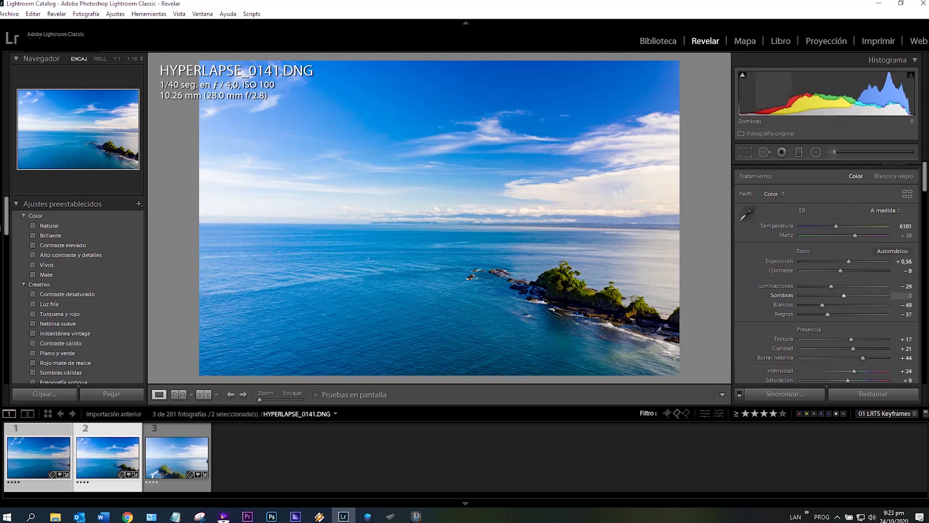
pyautogui.moveTo(769, 107); pyautogui.dragTo(775, 108)
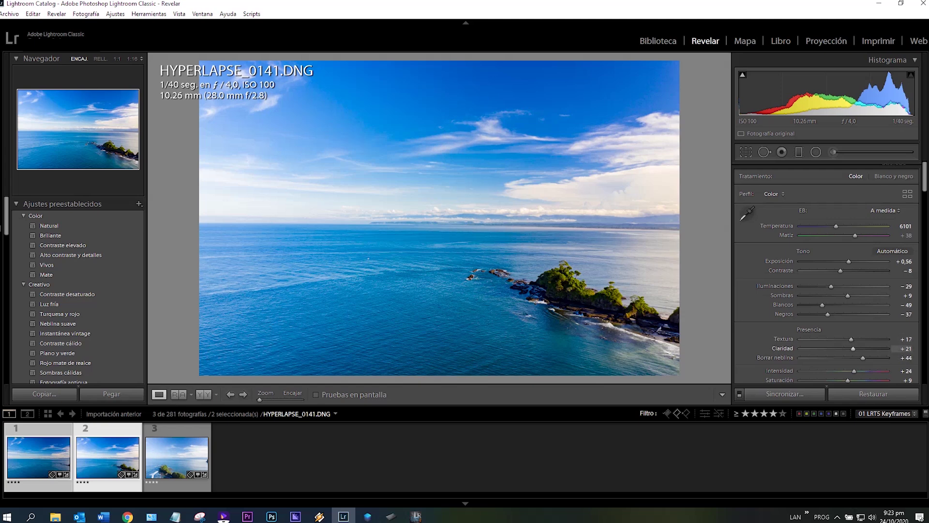
pyautogui.press('Up')
pyautogui.press('Up')
pyautogui.press('Up')
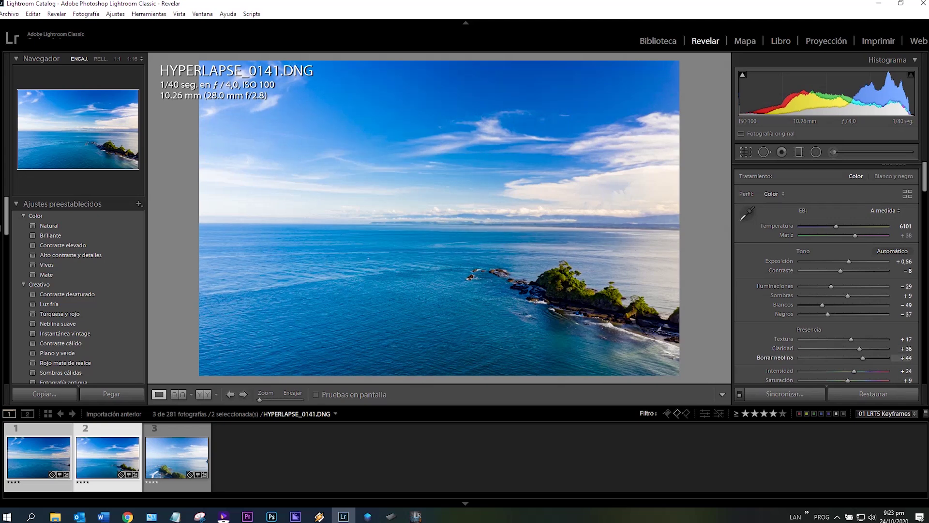
pyautogui.press('Up')
pyautogui.press('Up')
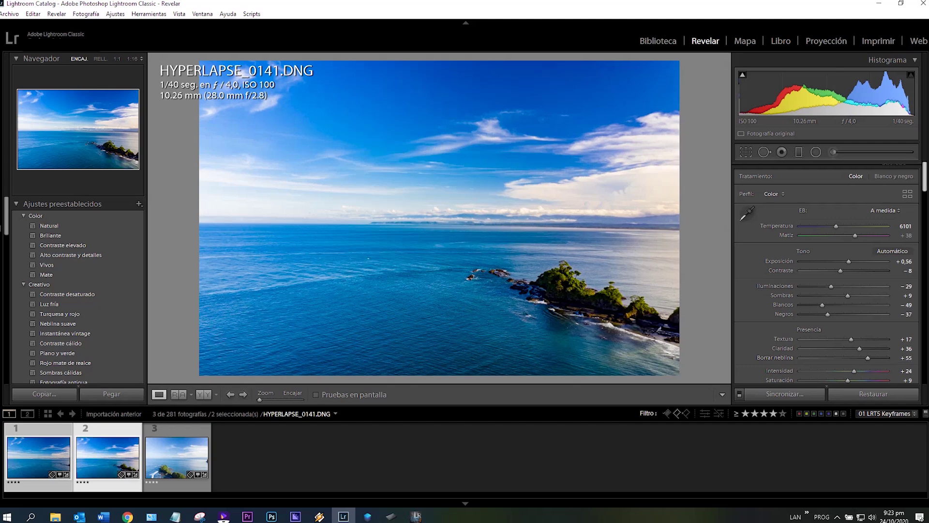
# - Drag the Tone Curve's Region Highlights slider on HYPERLAPSE_0141 down to −10
pyautogui.scroll(-2, 827, 273)
pyautogui.scroll(-2, 828, 273)
pyautogui.scroll(-2, 827, 273)
pyautogui.scroll(-2, 827, 273)
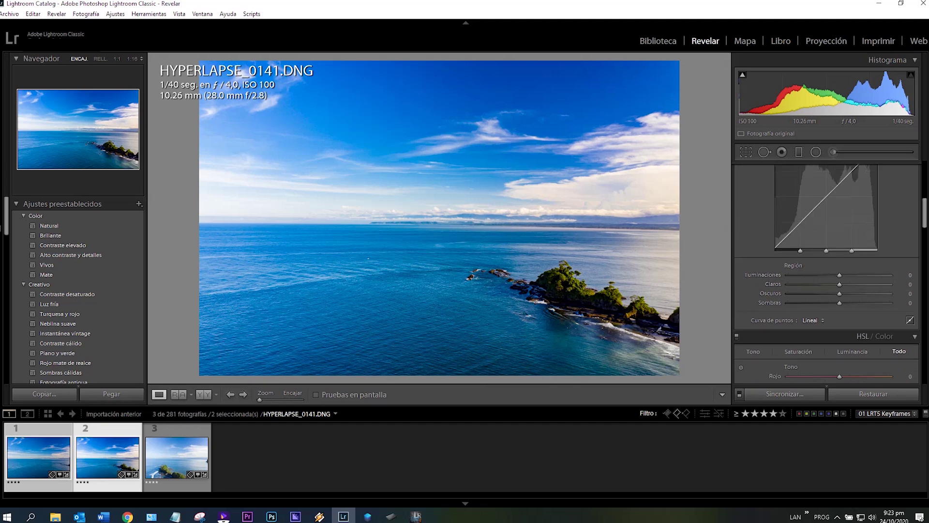
pyautogui.moveTo(839, 275); pyautogui.dragTo(834, 275)
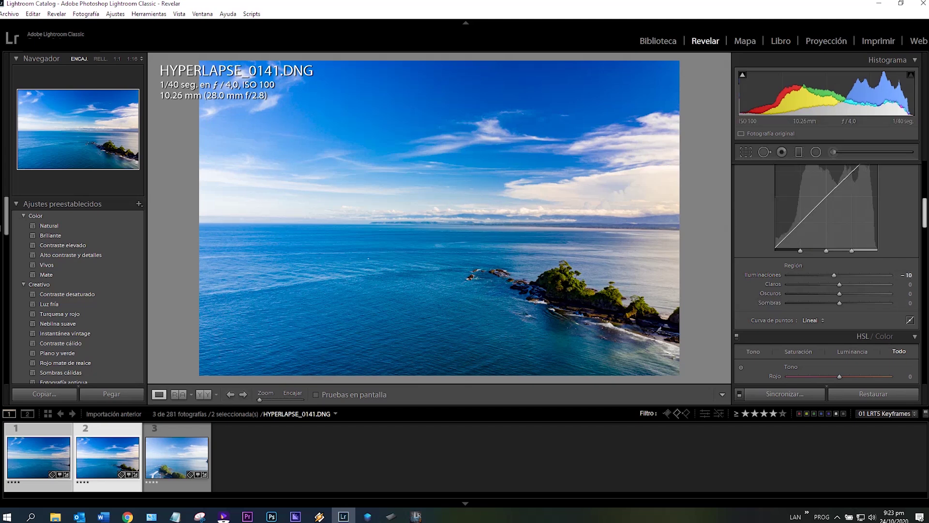
pyautogui.scroll(-5, 827, 271)
# - Add keyframe HYPERLAPSE_0281 to the selection alongside HYPERLAPSE_0141
pyautogui.scroll(-1, 821, 273)
pyautogui.scroll(-1, 822, 273)
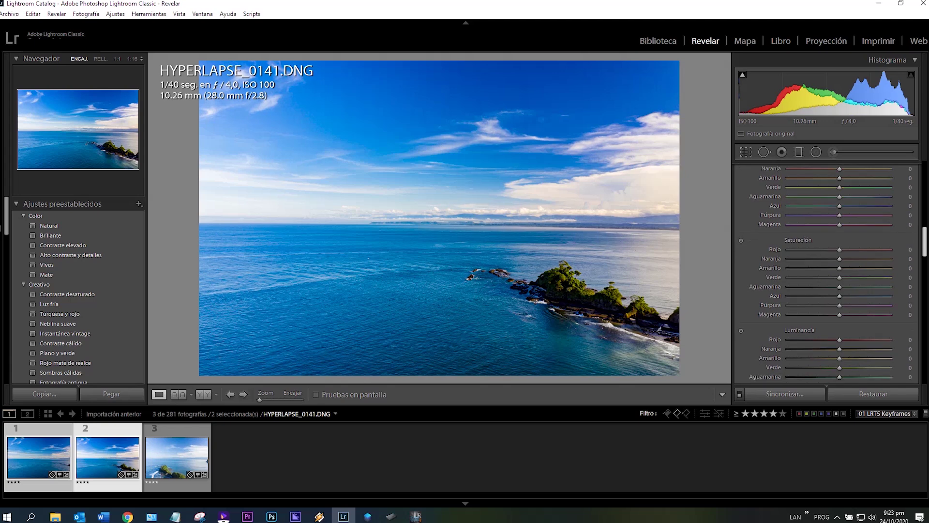
pyautogui.scroll(1, 821, 272)
pyautogui.scroll(5, 827, 271)
pyautogui.scroll(-2, 826, 271)
pyautogui.scroll(-1, 826, 271)
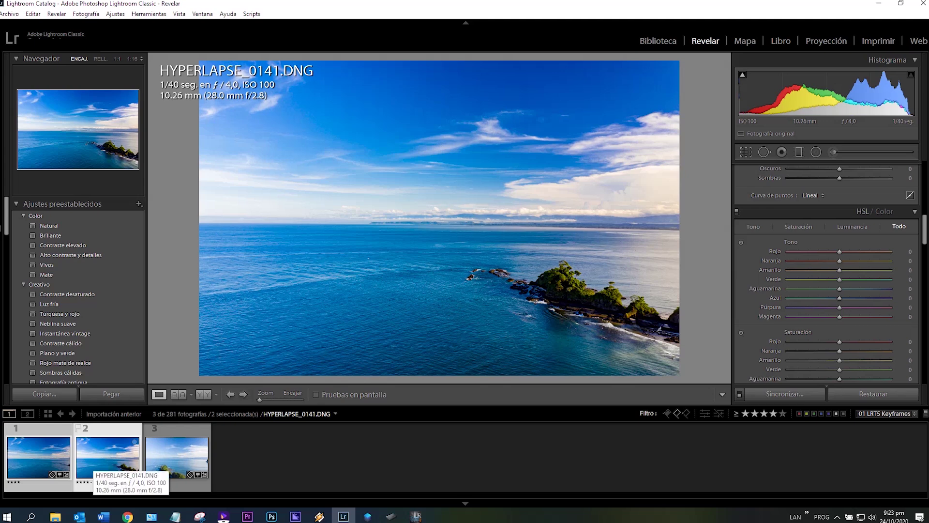
pyautogui.click(177, 455)
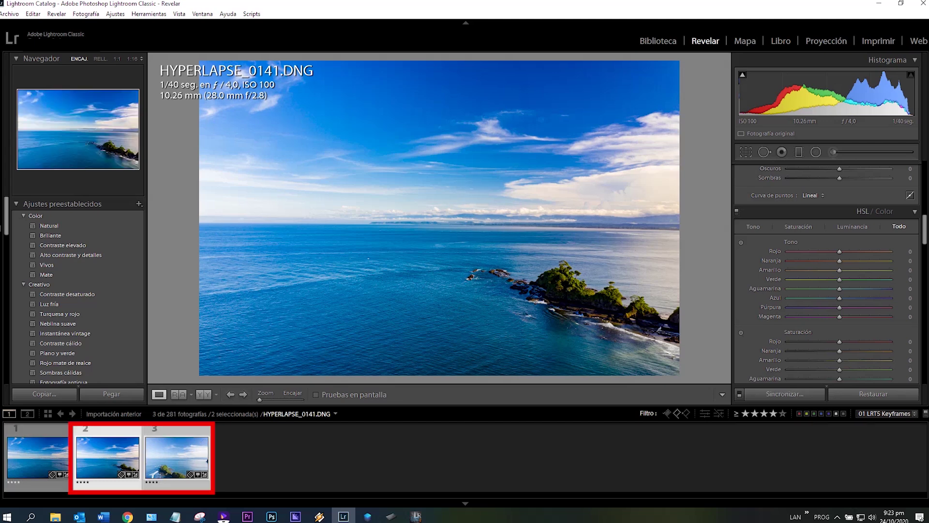
pyautogui.click(252, 14)
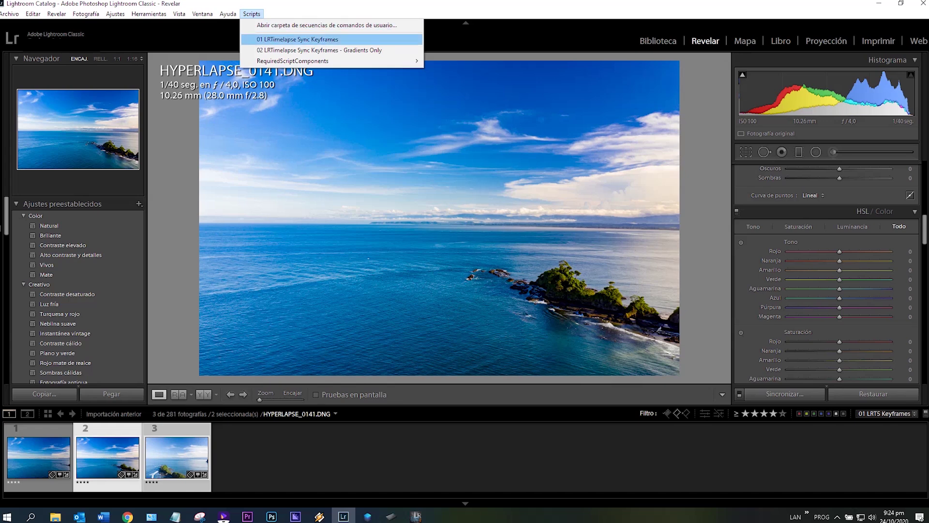
# - Run the 01 LRTimelapse Sync Keyframes script, then move on to HYPERLAPSE_0281
pyautogui.click(298, 39)
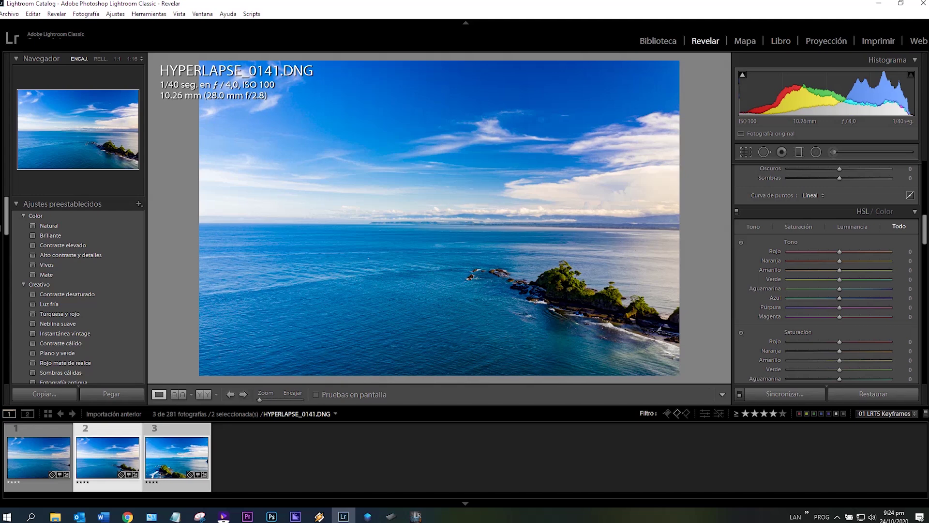
pyautogui.press('Right')
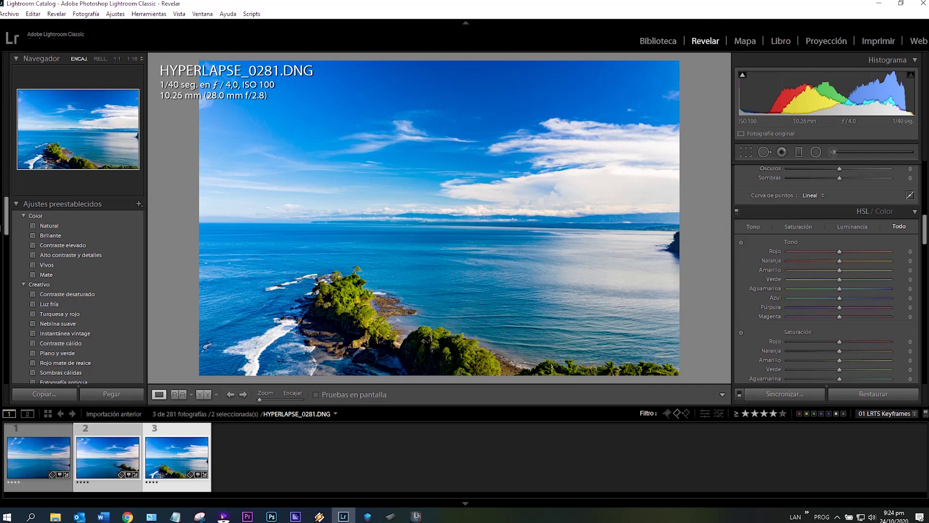
# - Settle HYPERLAPSE_0281's exposure at +0.39
pyautogui.scroll(3, 827, 271)
pyautogui.scroll(2, 827, 271)
pyautogui.scroll(2, 827, 271)
pyautogui.scroll(1, 827, 271)
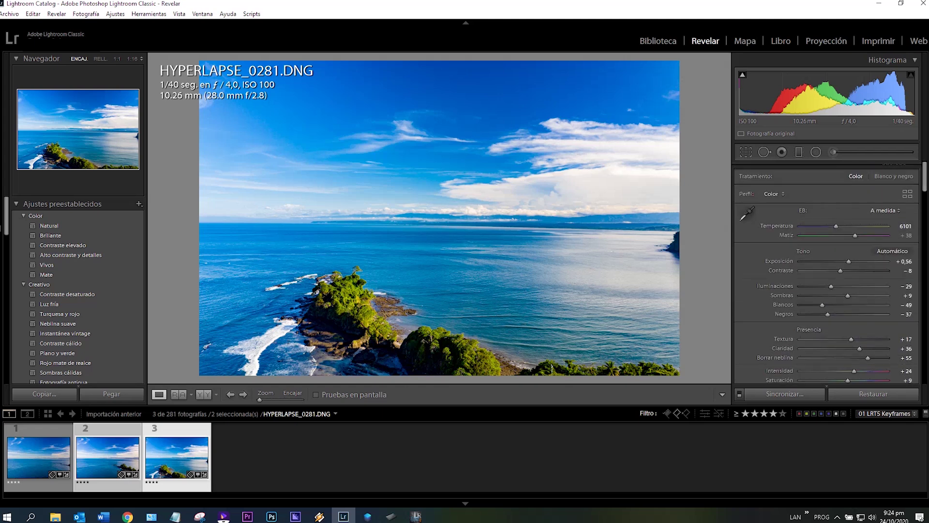
pyautogui.moveTo(848, 261); pyautogui.dragTo(847, 261)
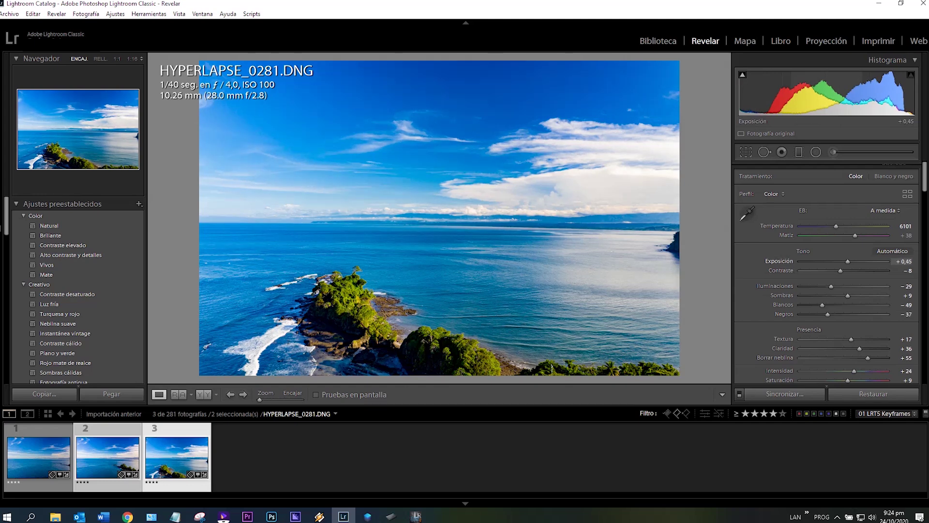
pyautogui.hotkey('ctrl', 'z')
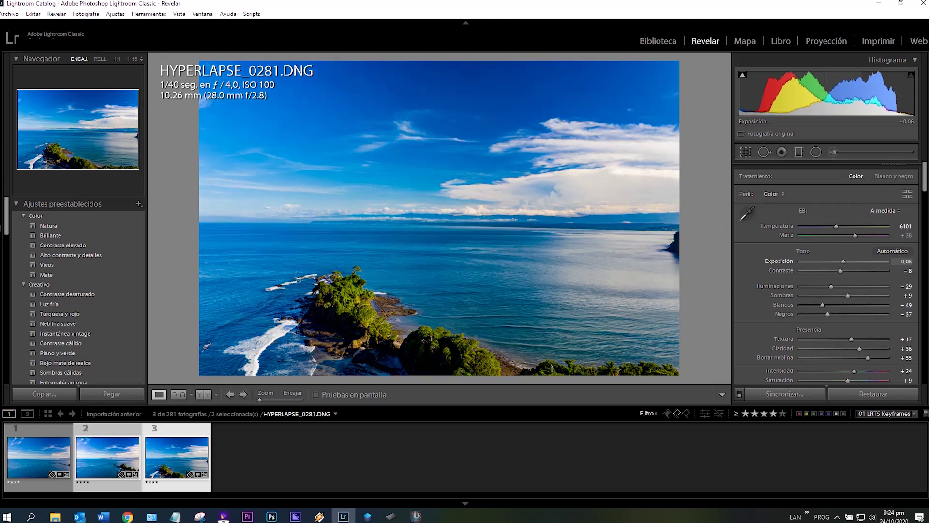
pyautogui.hotkey('ctrl', 'z')
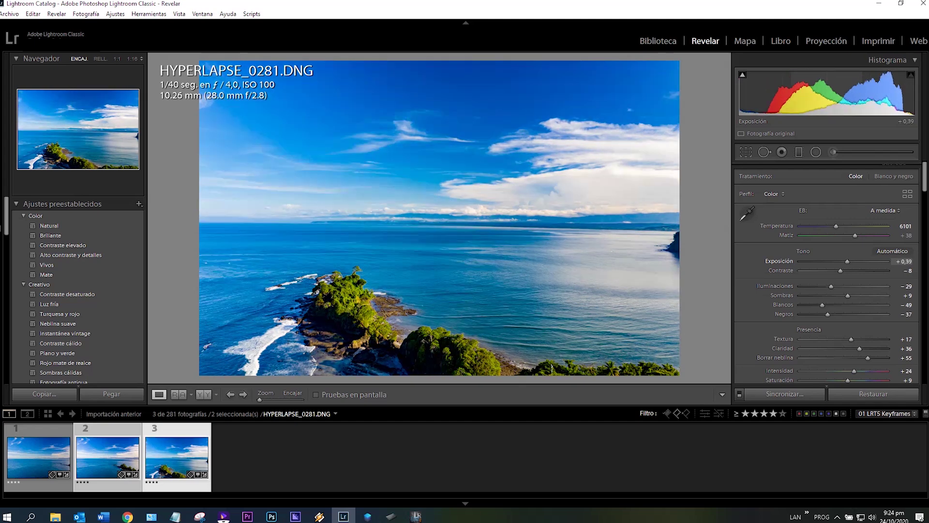
# - Set contrast to −34, raise highlights, and lower whites to −65
pyautogui.press('.')
pyautogui.press('-')
pyautogui.press('-')
pyautogui.press('-')
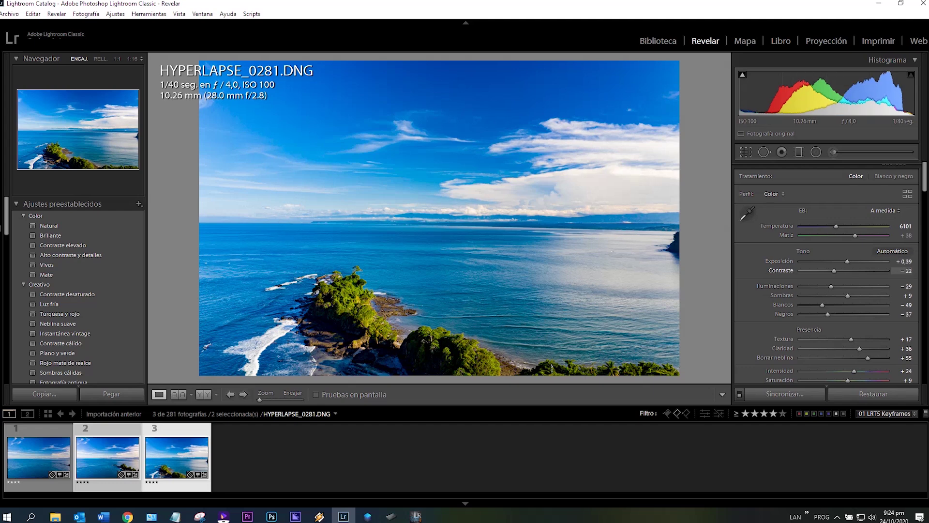
pyautogui.press('=')
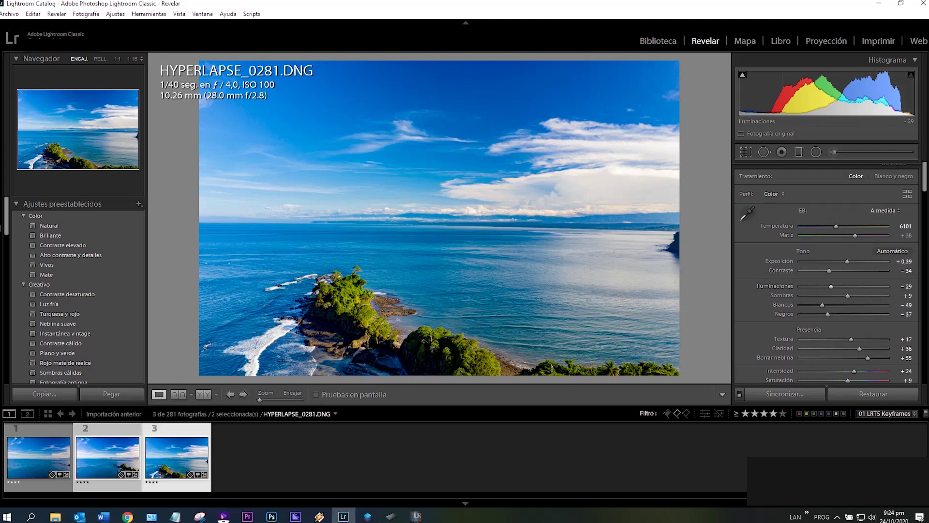
pyautogui.press('.')
pyautogui.press('=')
pyautogui.press('=')
pyautogui.press('=')
pyautogui.press('=')
pyautogui.press('=')
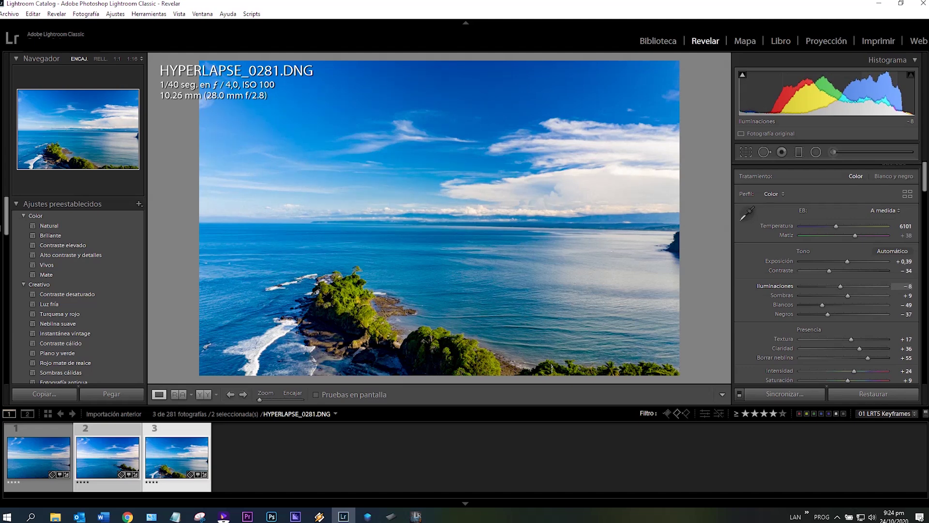
pyautogui.press('.')
pyautogui.press('.')
pyautogui.press('-')
pyautogui.press('-')
pyautogui.press('-')
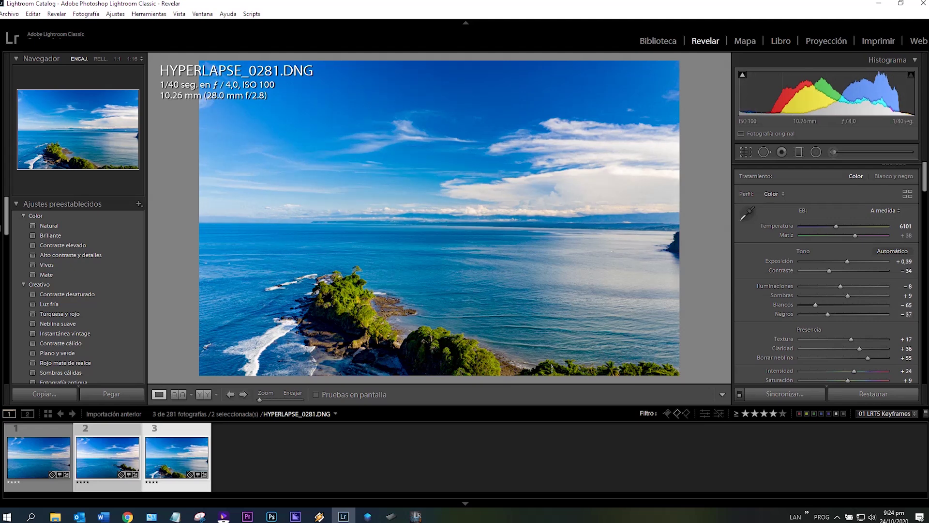
# - Raise Shadows to +53, Texture to +25 and Vibrance to +28 with keyboard shortcuts
pyautogui.press('.')
pyautogui.press(',')
pyautogui.press(',')
pyautogui.press('+')
pyautogui.press('+')
pyautogui.press('+')
pyautogui.press('+')
pyautogui.press('+')
pyautogui.press('+')
pyautogui.press('+')
pyautogui.press('+')
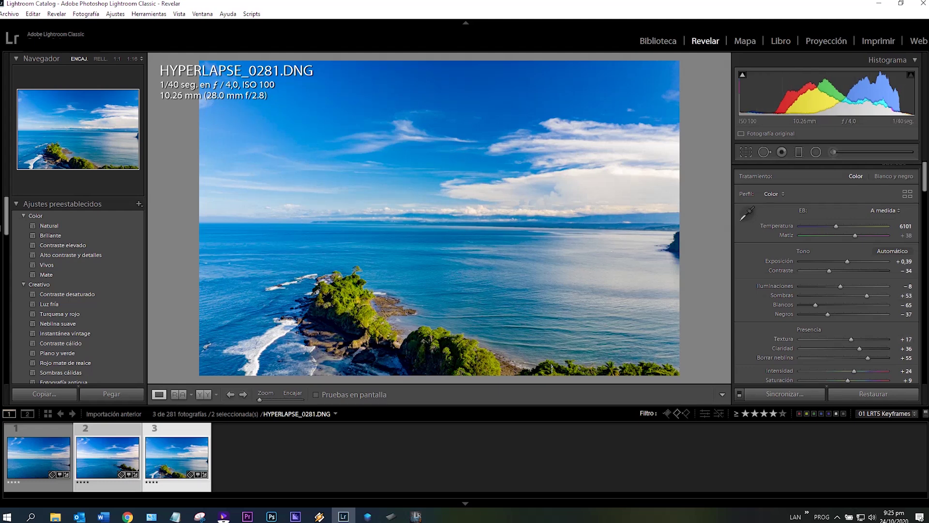
pyautogui.press('+')
pyautogui.press('+')
pyautogui.press('.')
pyautogui.press('.')
pyautogui.press('.')
pyautogui.press('+')
pyautogui.press('.')
pyautogui.press('+')
pyautogui.press('+')
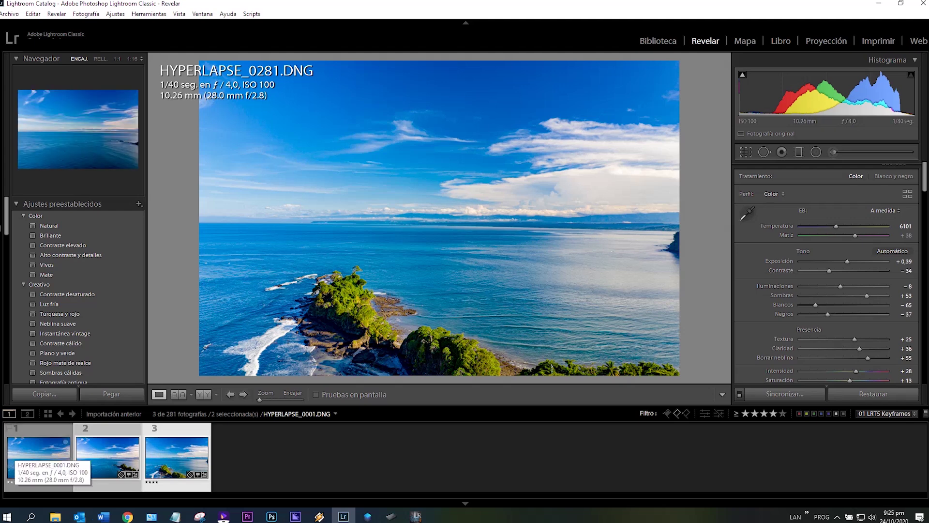
# - Select all three keyframes with the first keyframe active
pyautogui.click(14, 453)
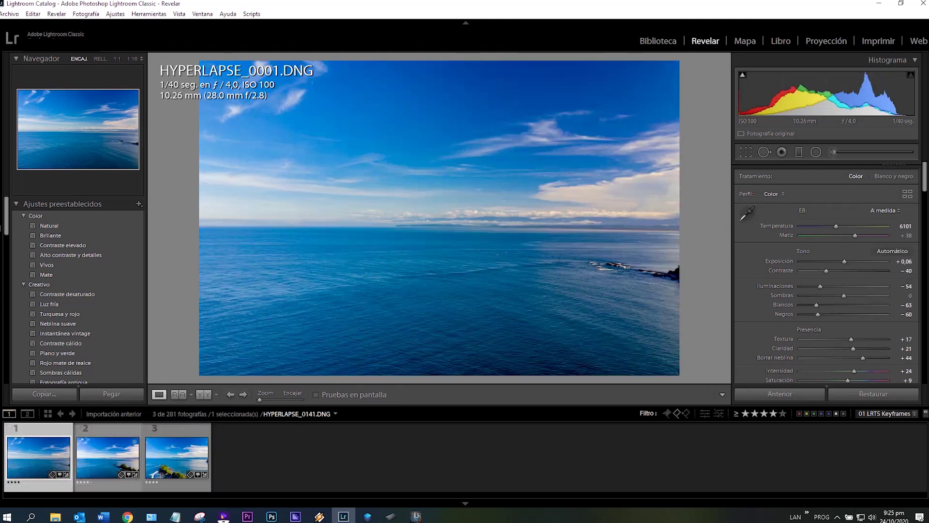
pyautogui.keyDown('ctrl'); pyautogui.click(176, 455); pyautogui.keyUp('ctrl')
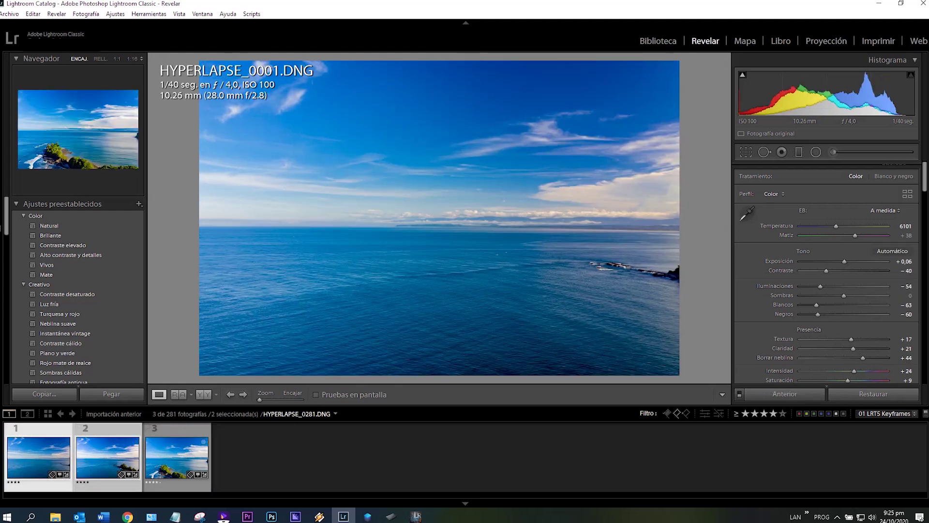
pyautogui.keyDown('shift'); pyautogui.click(39, 455); pyautogui.keyUp('shift')
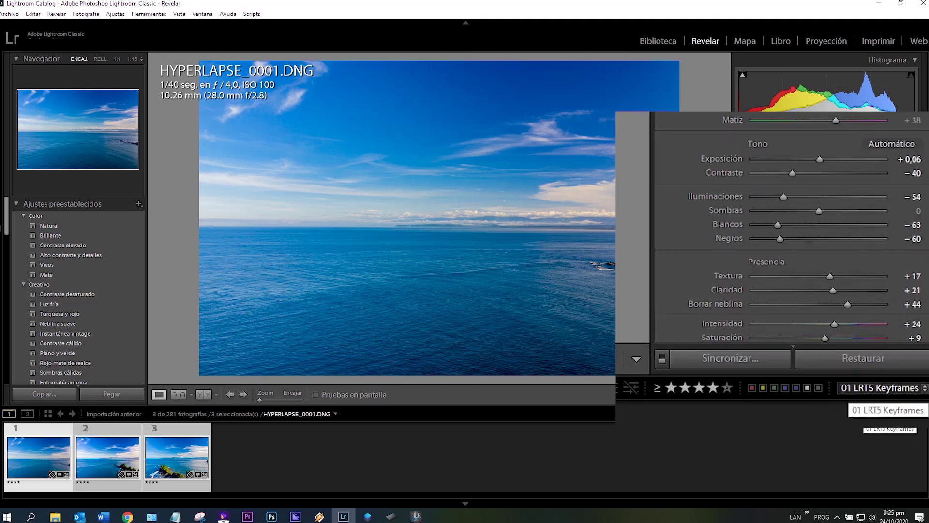
# - Apply the 00 LRT5 Full Sequence filter so all 281 frames show
pyautogui.click(880, 388)
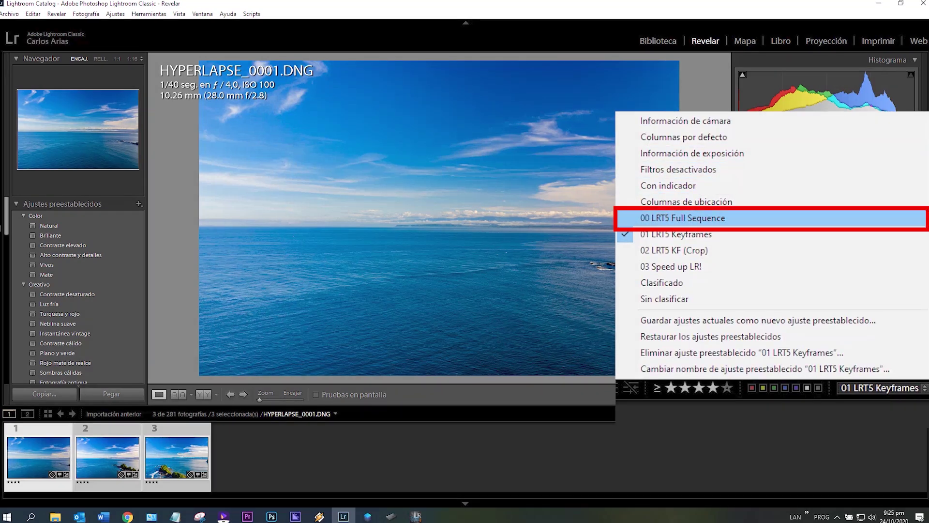
pyautogui.press('Return')
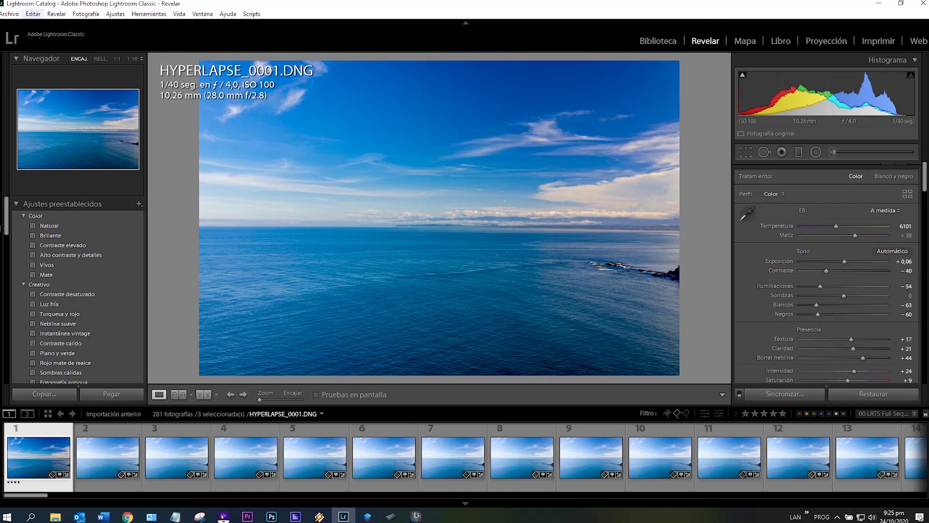
pyautogui.click(32, 14)
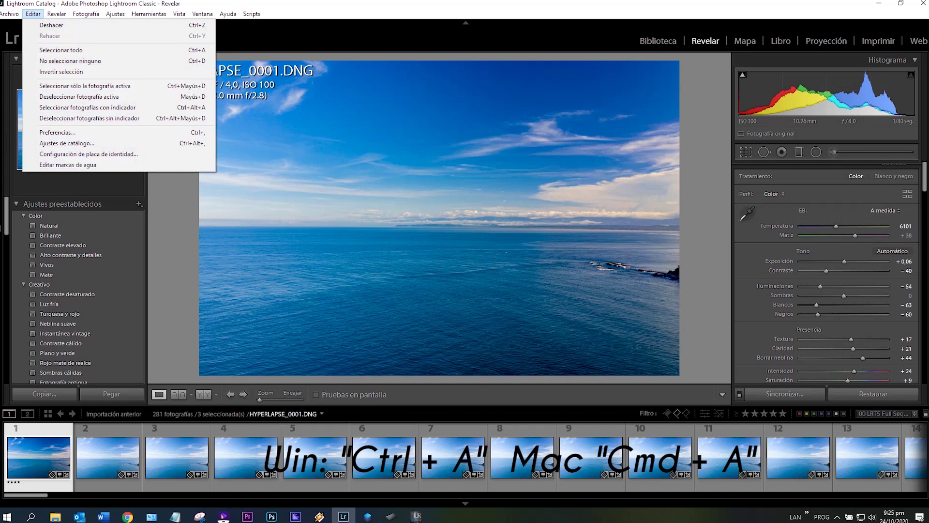
# - Select all 281 photos and switch to the Library grid view
pyautogui.click(61, 50)
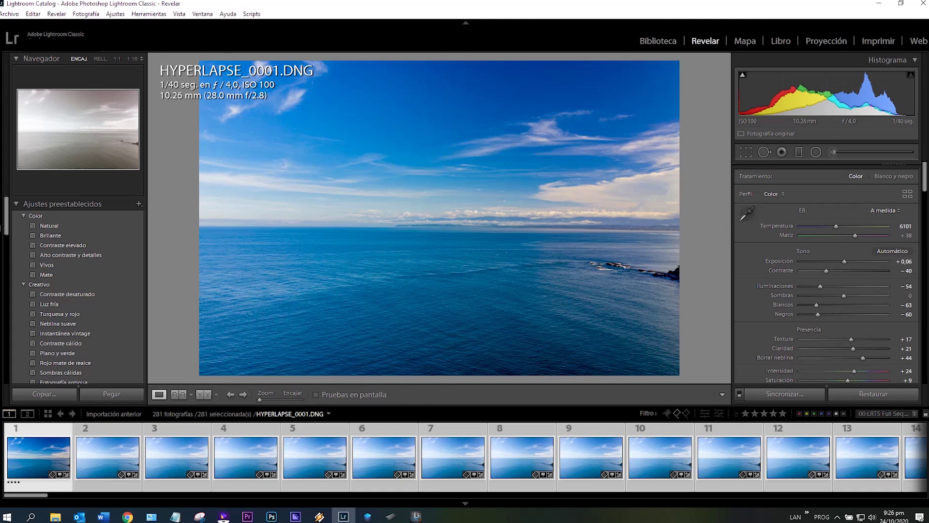
pyautogui.press('g')
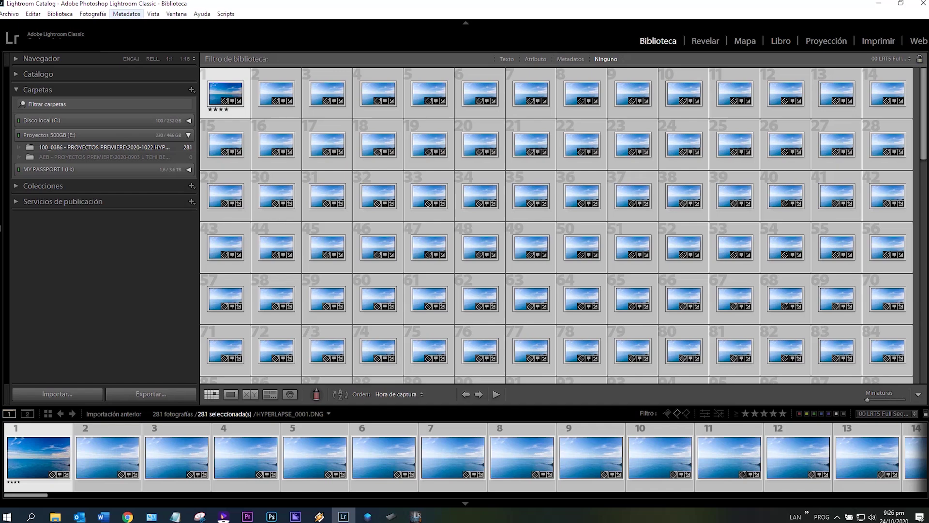
# - Save metadata to files for all 281 selected photos, confirming the prompt
pyautogui.click(127, 14)
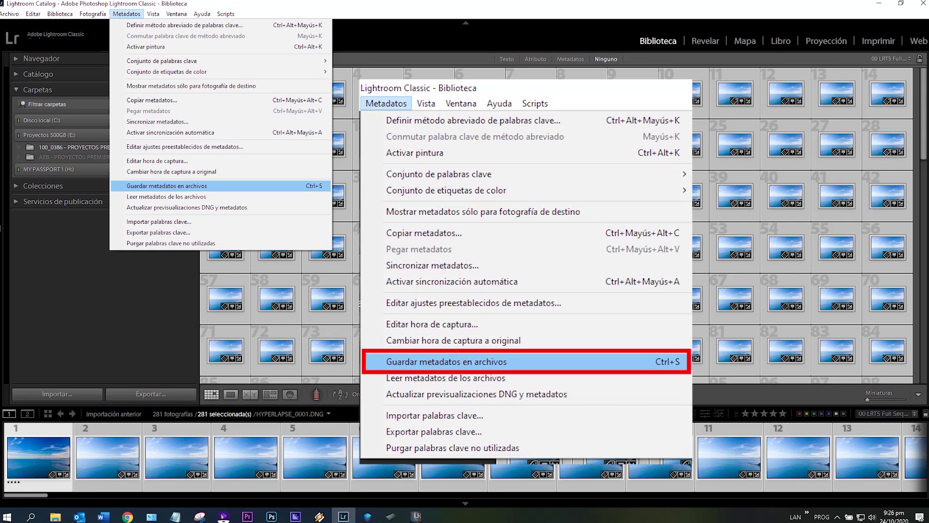
pyautogui.click(167, 186)
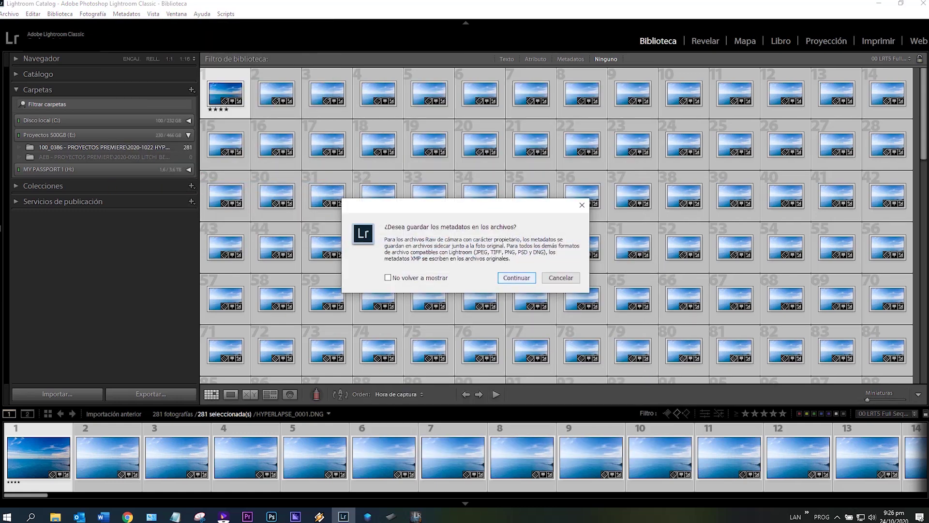
pyautogui.press('Return')
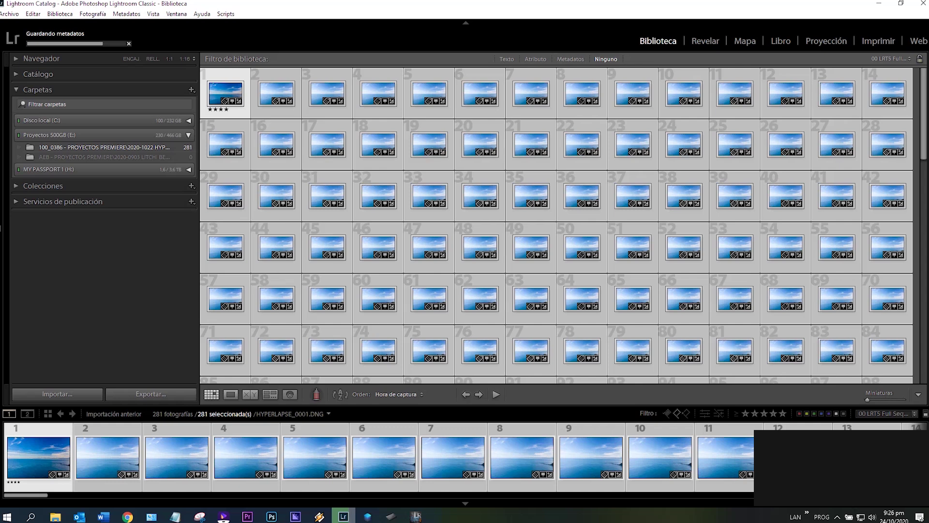
pyautogui.press('XF86AudioLowerVolume')
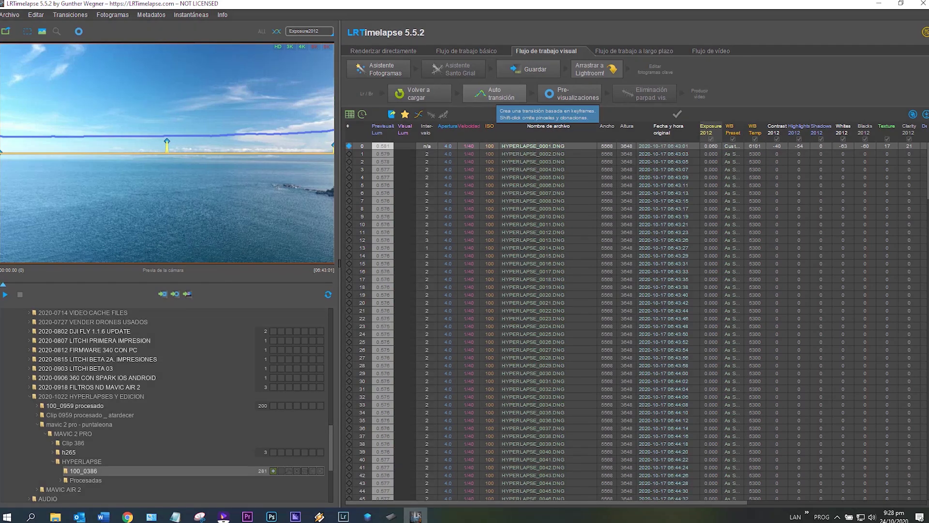
# - Run Auto Transition to interpolate keyframe settings across all 281 frames
pyautogui.click(494, 94)
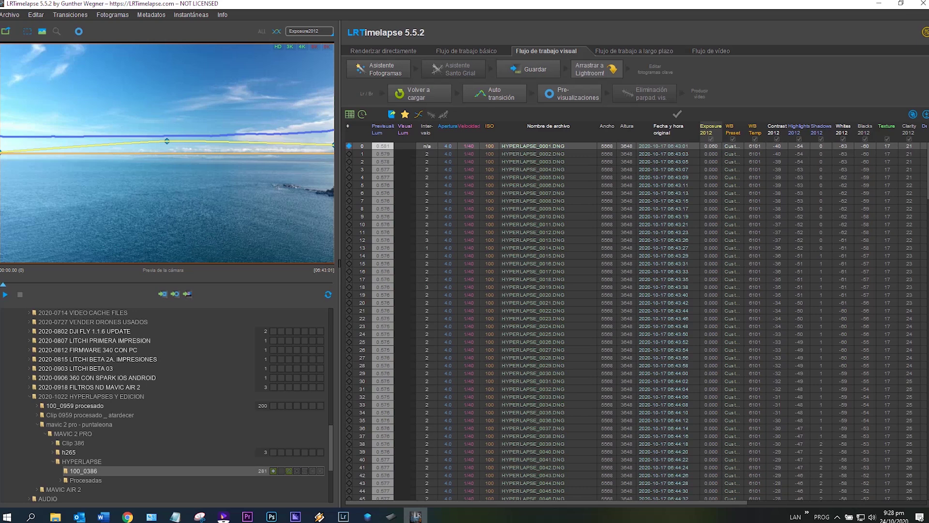
# - Render visual previews to compute the magenta visual-luminance curve
pyautogui.click(570, 93)
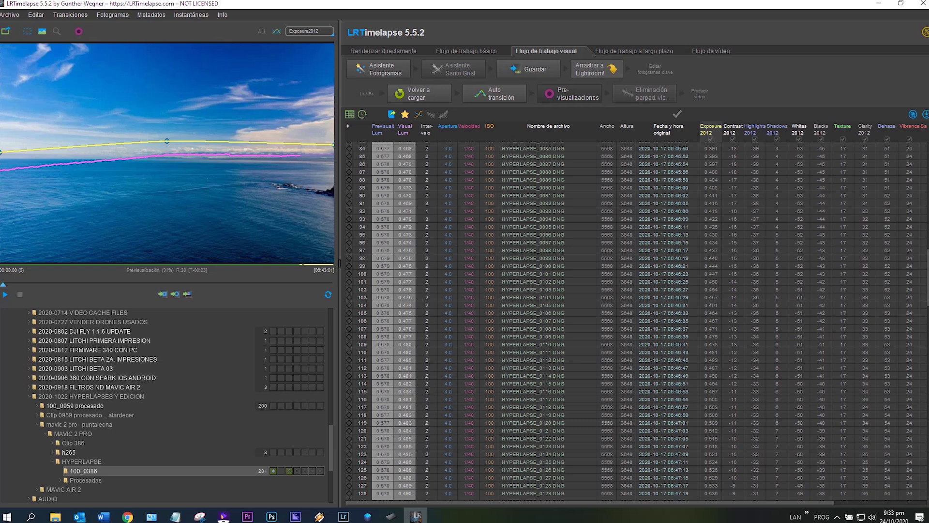
pyautogui.press('space')
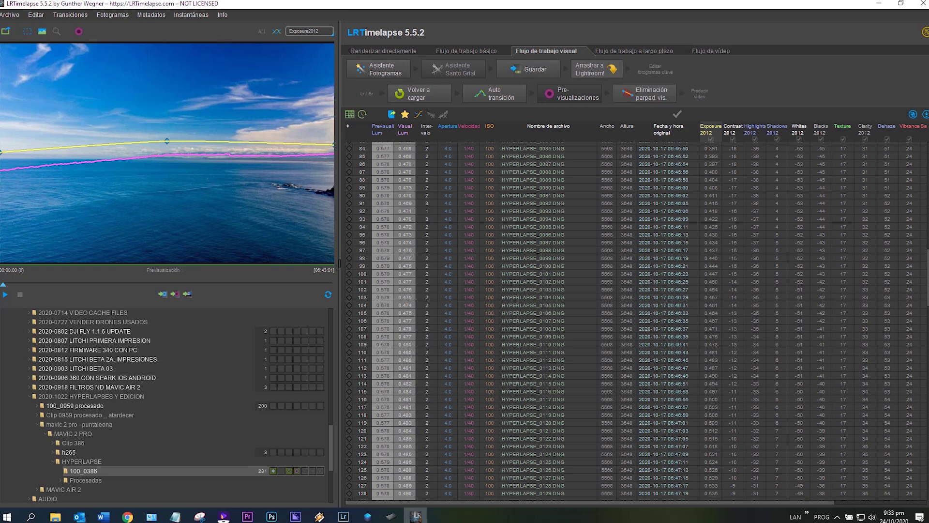
pyautogui.click(42, 31)
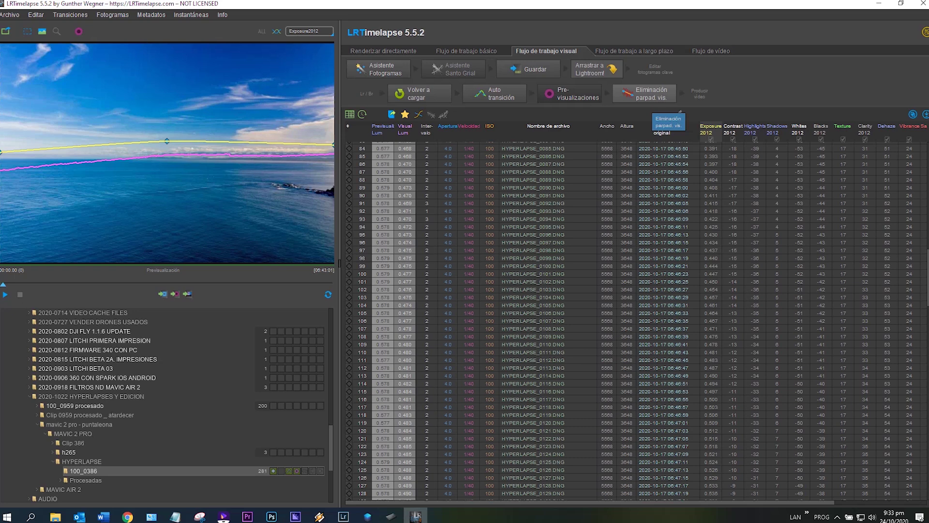
# - Apply visual deflicker (smoothing 10, Por defecto) to all 281 frames and play the preview
pyautogui.click(651, 94)
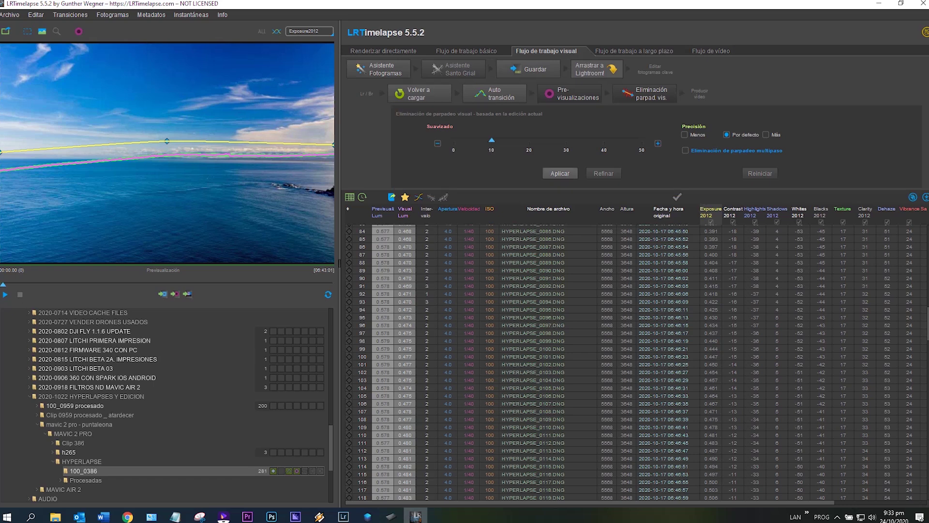
pyautogui.click(560, 173)
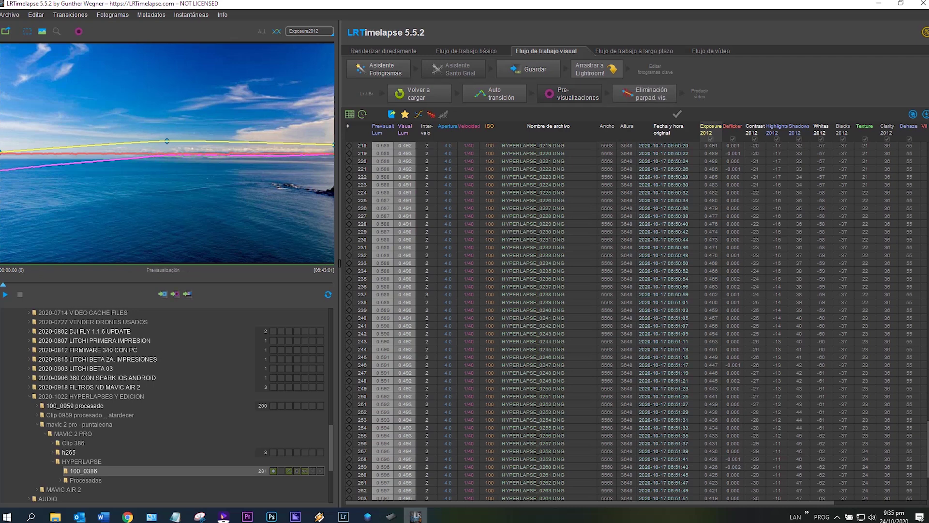
pyautogui.click(43, 31)
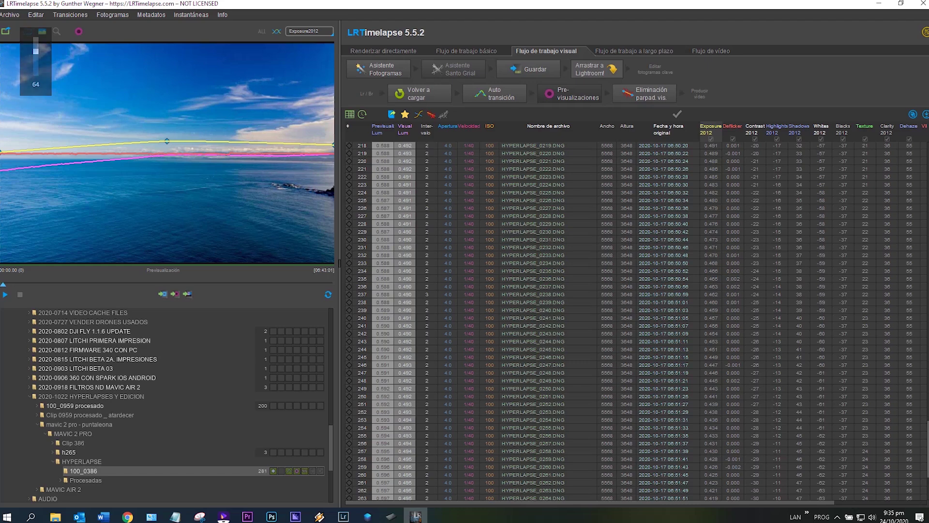
pyautogui.scroll(-5, 629, 320)
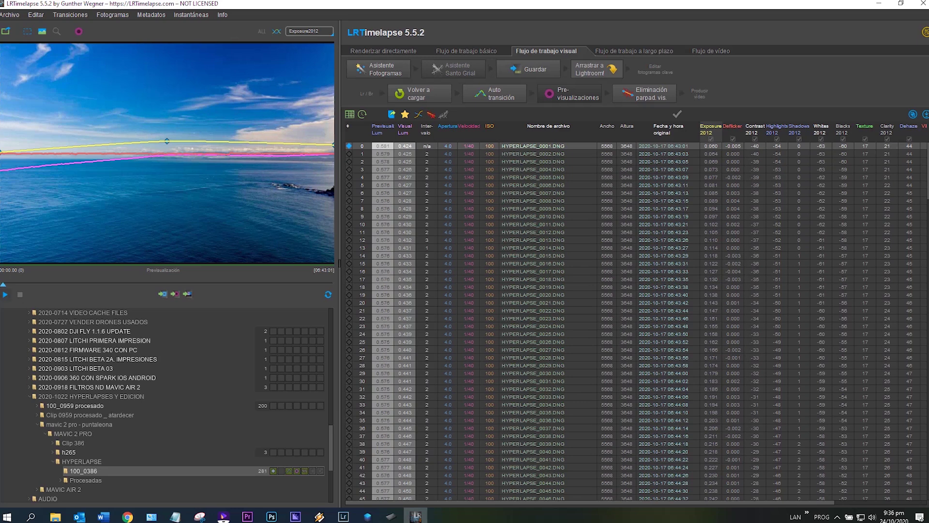
pyautogui.click(5, 294)
# - Back in Lightroom Classic, run Metadatos > Leer metadatos de los archivos and confirm with Leer
pyautogui.click(344, 517)
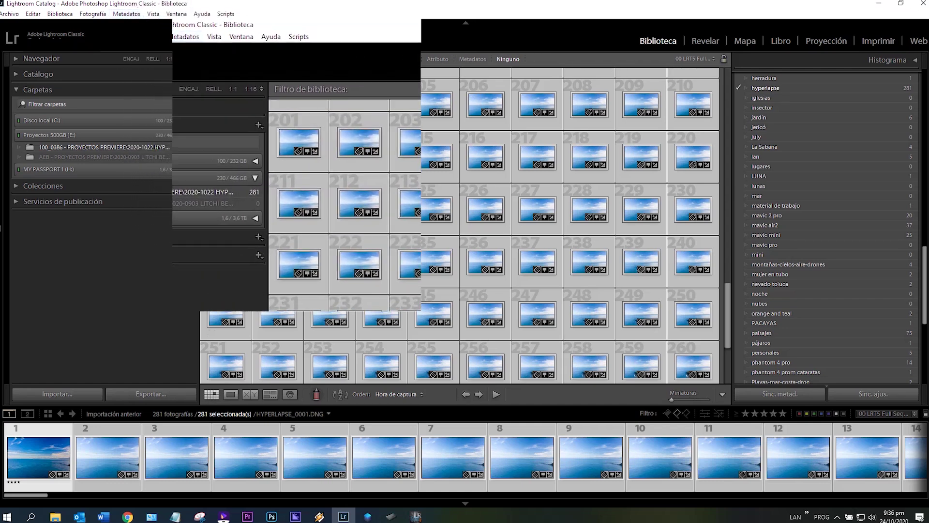
pyautogui.click(127, 13)
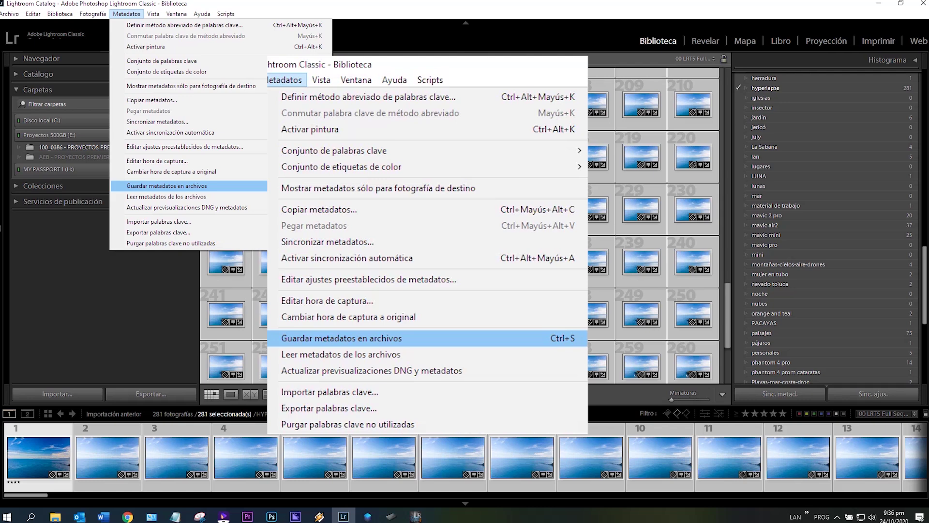
pyautogui.click(166, 196)
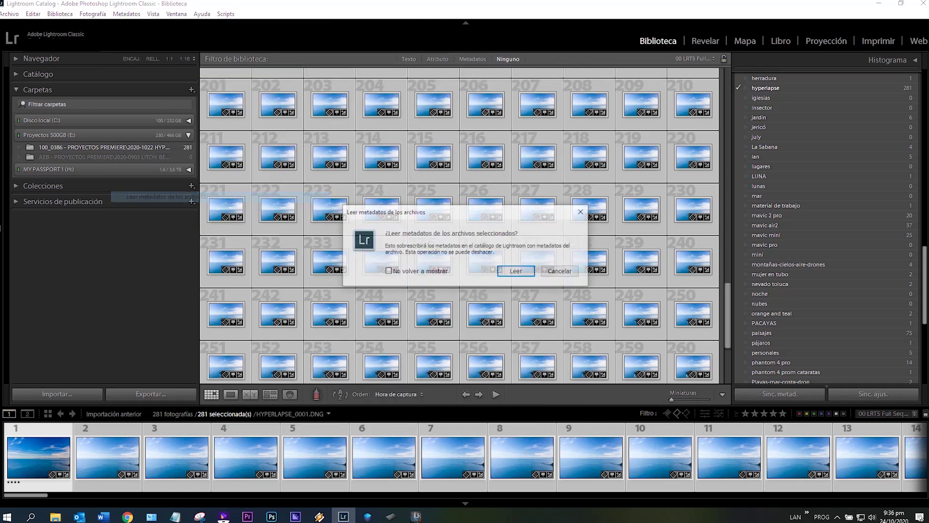
pyautogui.click(508, 271)
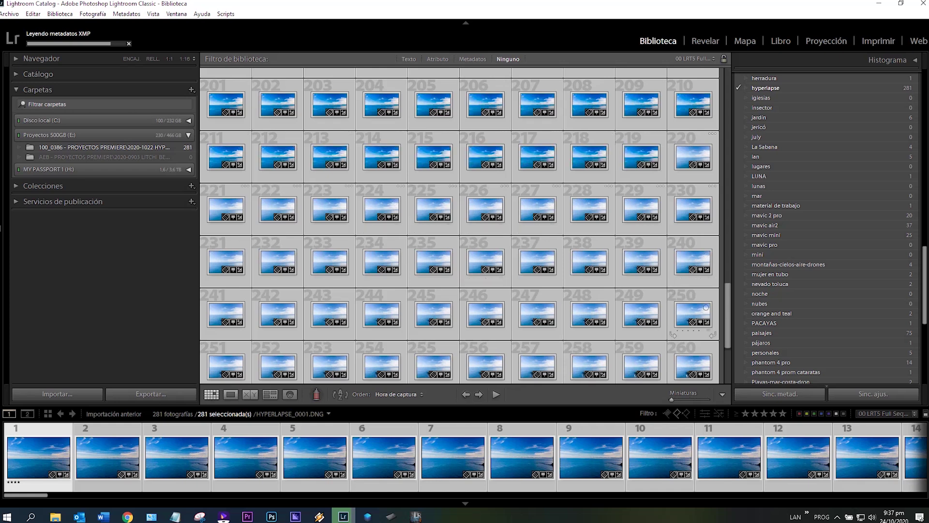
pyautogui.scroll(-1, 728, 314)
pyautogui.scroll(-1, 460, 213)
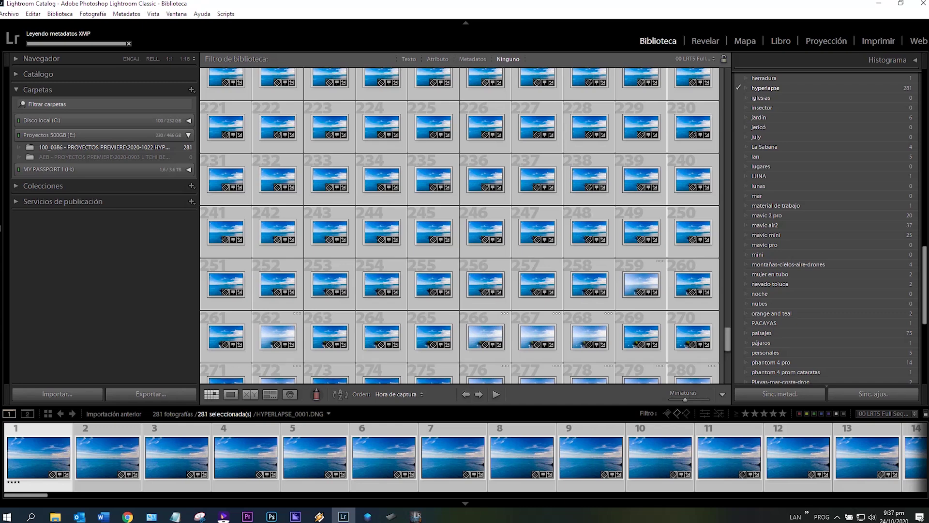
pyautogui.press('+')
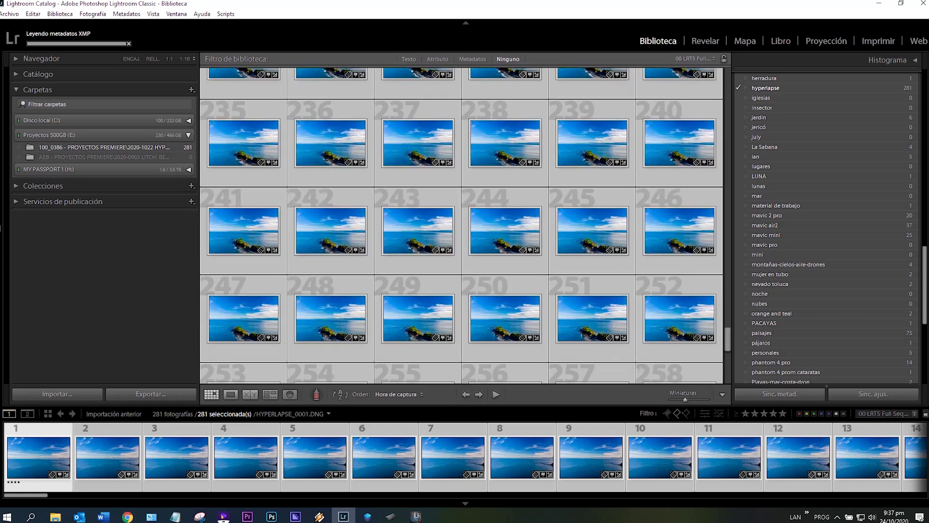
pyautogui.scroll(-3, 461, 225)
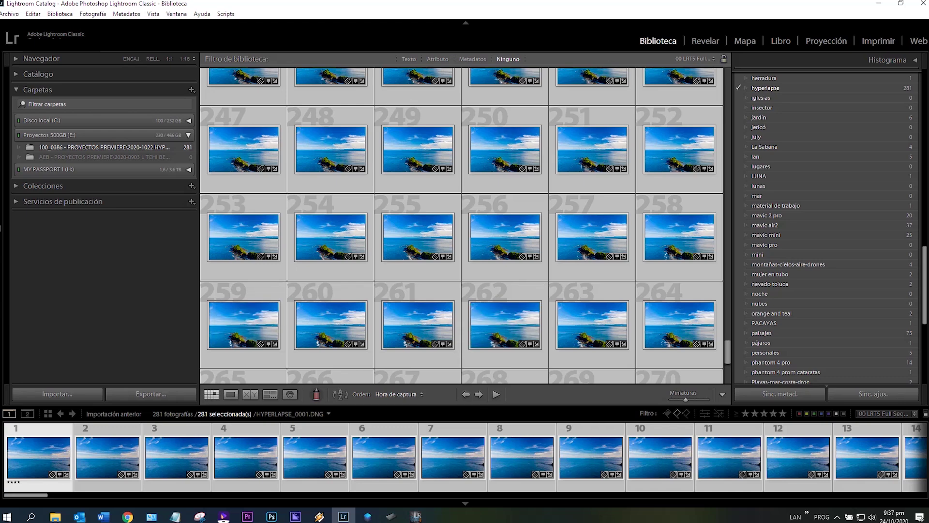
pyautogui.press('+')
pyautogui.press('+')
pyautogui.press('+')
pyautogui.press('+')
pyautogui.press('-')
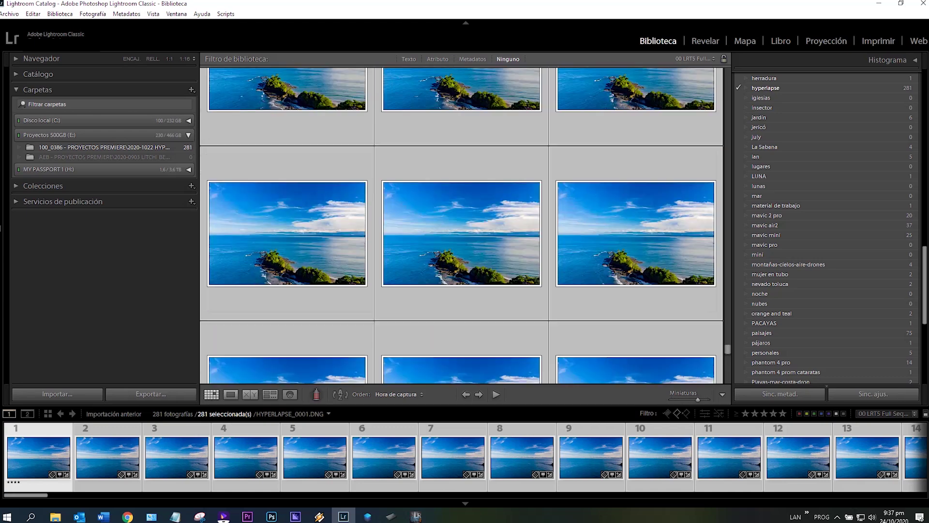
pyautogui.press('-')
pyautogui.press('-')
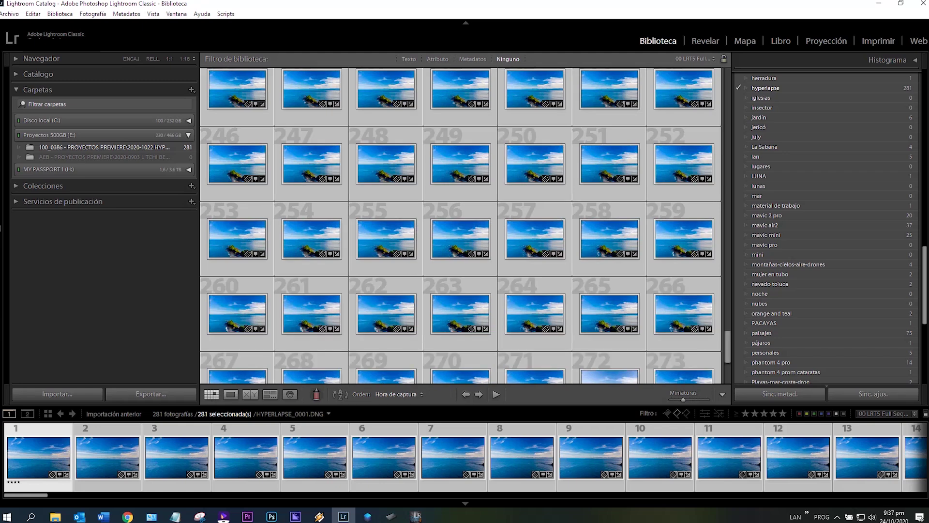
pyautogui.press('-')
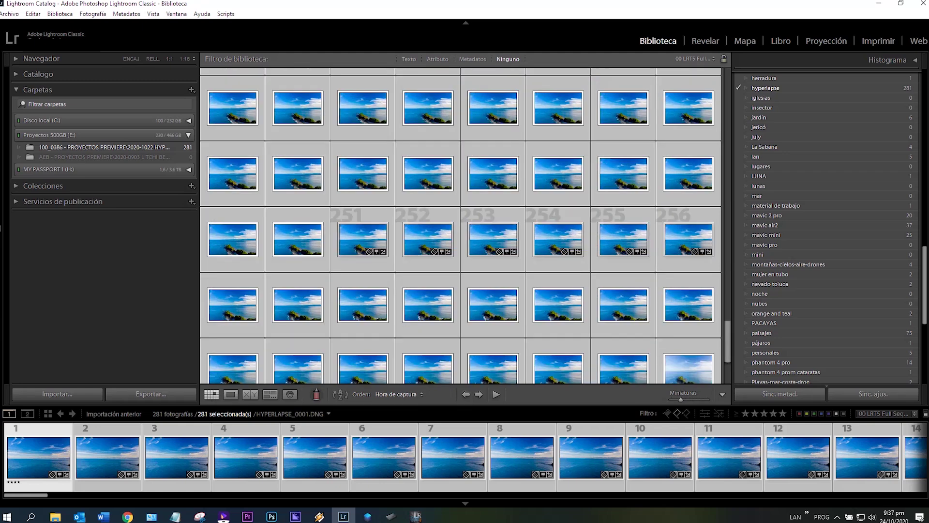
pyautogui.scroll(-5, 460, 226)
pyautogui.press('Home')
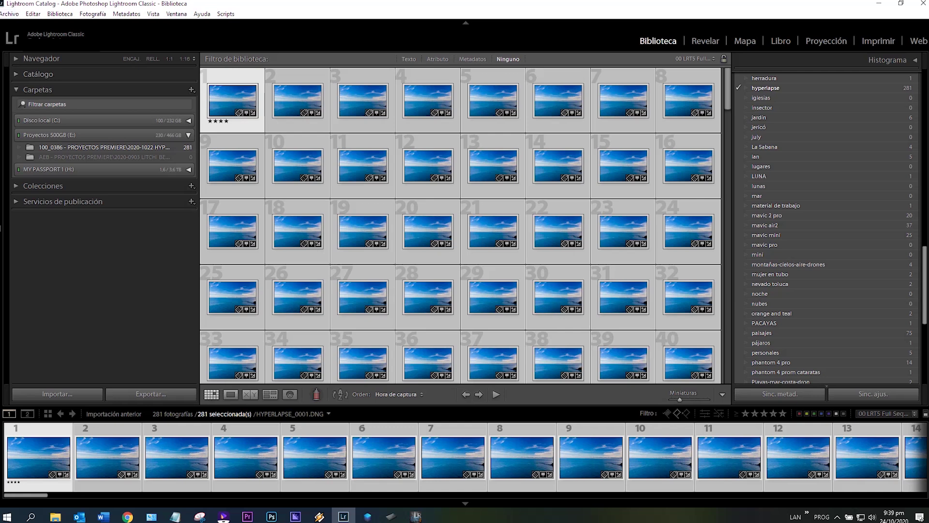
# - Open the export dialog for the 281 photos and start choosing a new destination folder
pyautogui.click(9, 14)
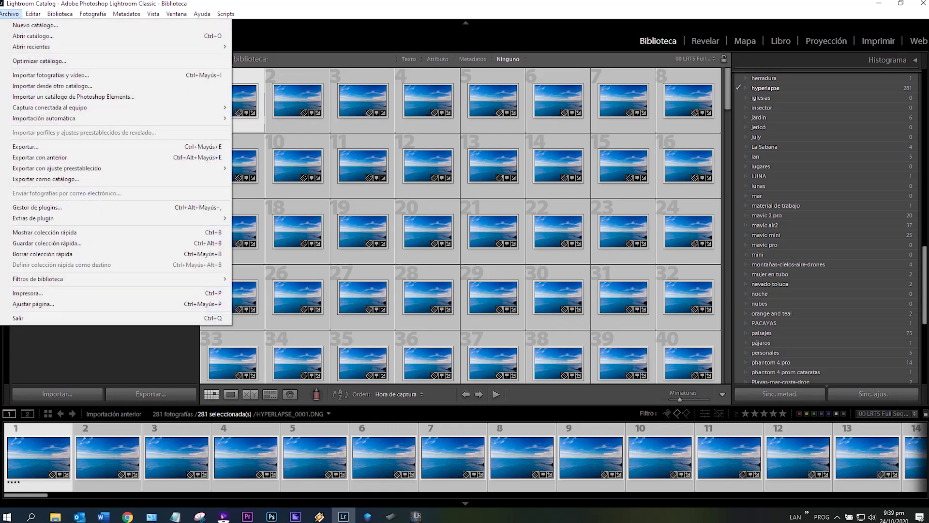
pyautogui.click(29, 146)
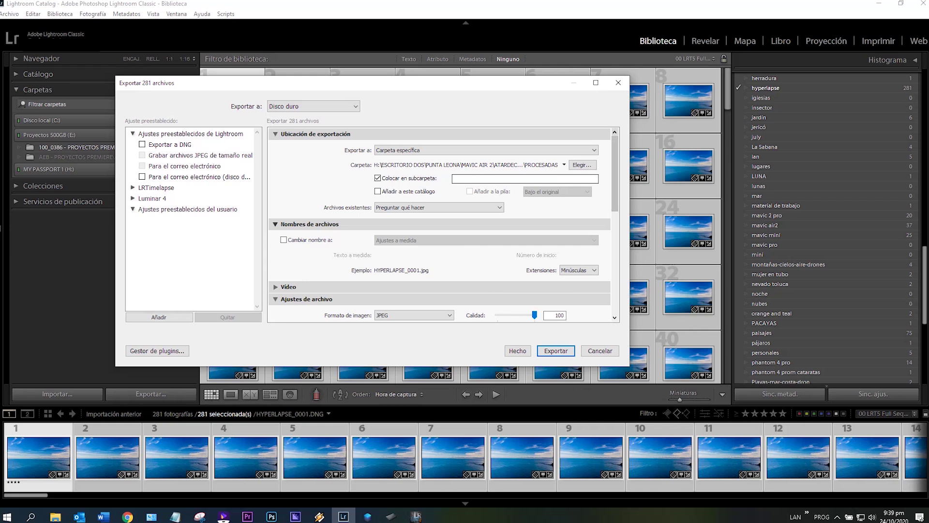
pyautogui.click(582, 164)
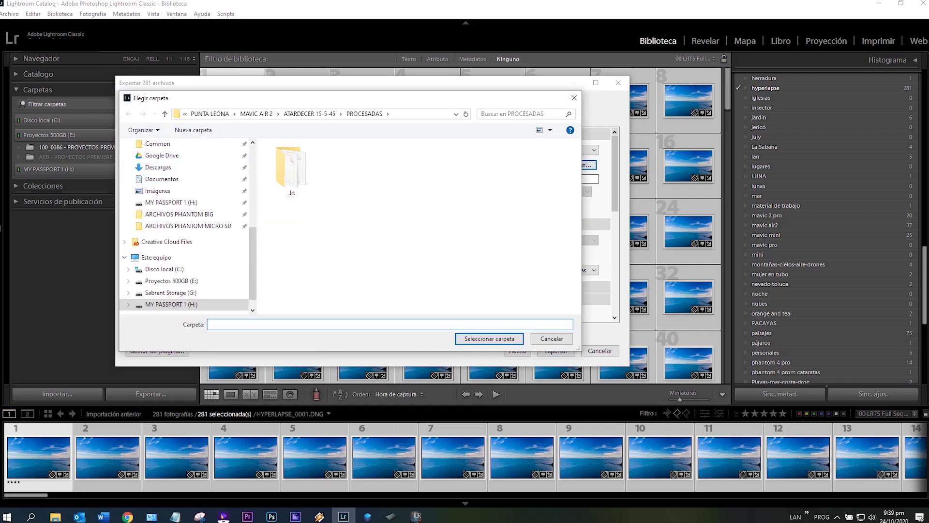
pyautogui.scroll(-1, 186, 271)
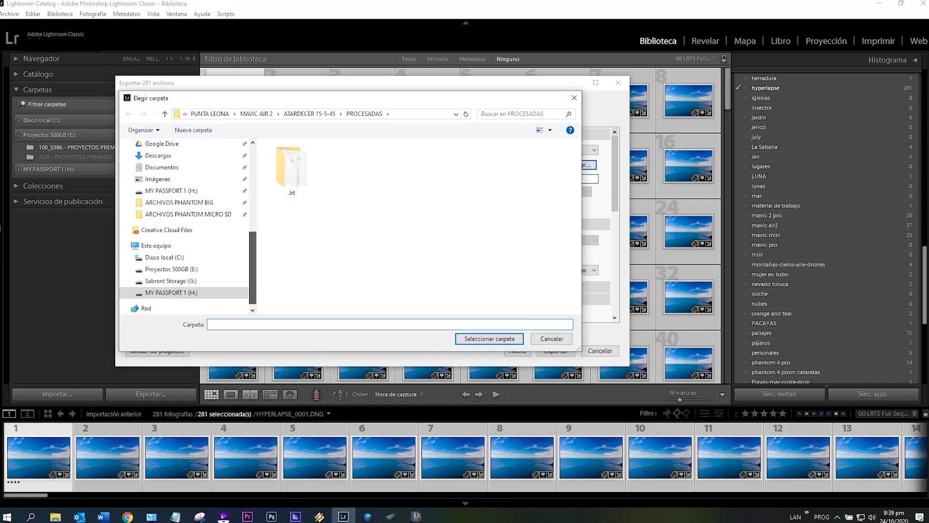
pyautogui.scroll(5, 186, 261)
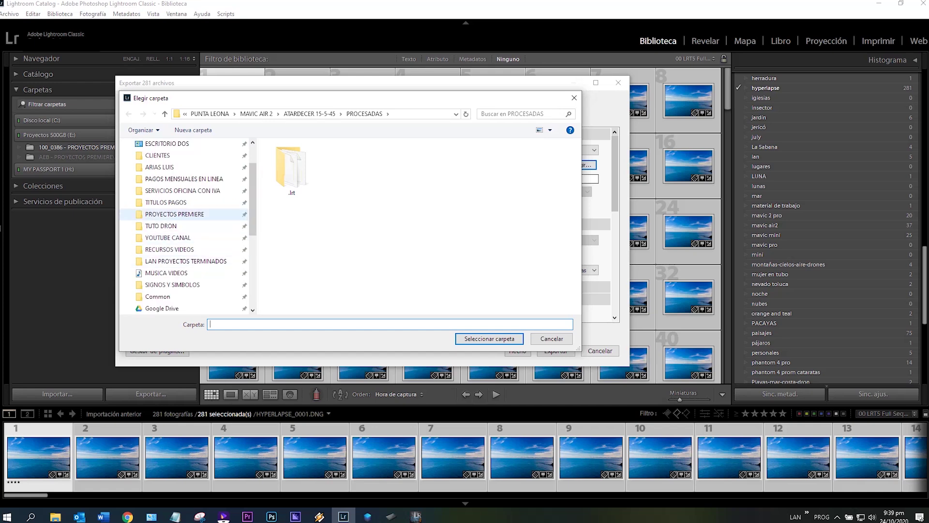
# - Browse PROYECTOS PREMIERE > … > MAVIC 2 PRO > HYPERLAPSE and select Procesadas as destination
pyautogui.click(169, 203)
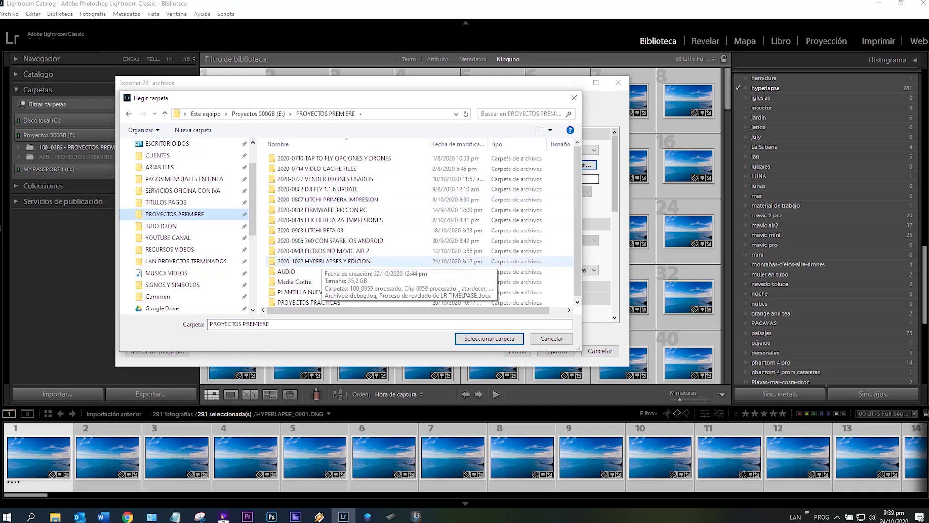
pyautogui.doubleClick(317, 261)
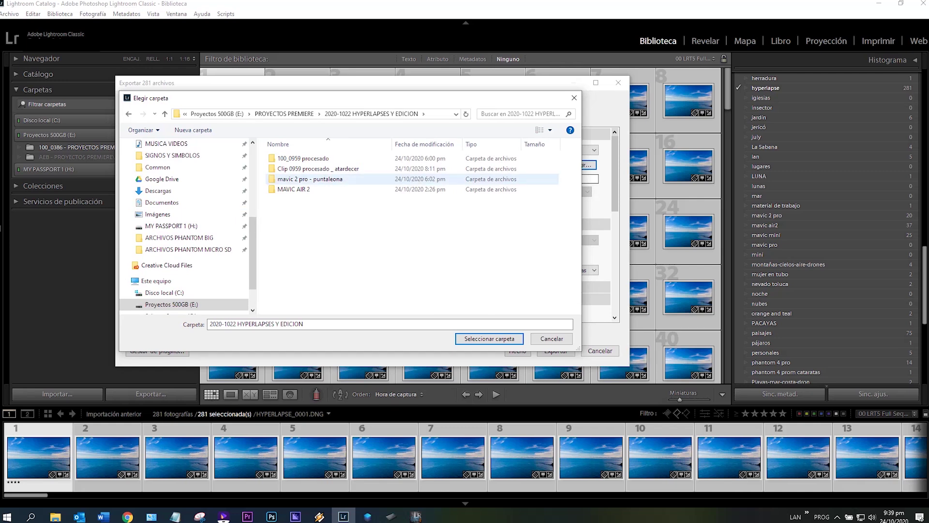
pyautogui.doubleClick(309, 178)
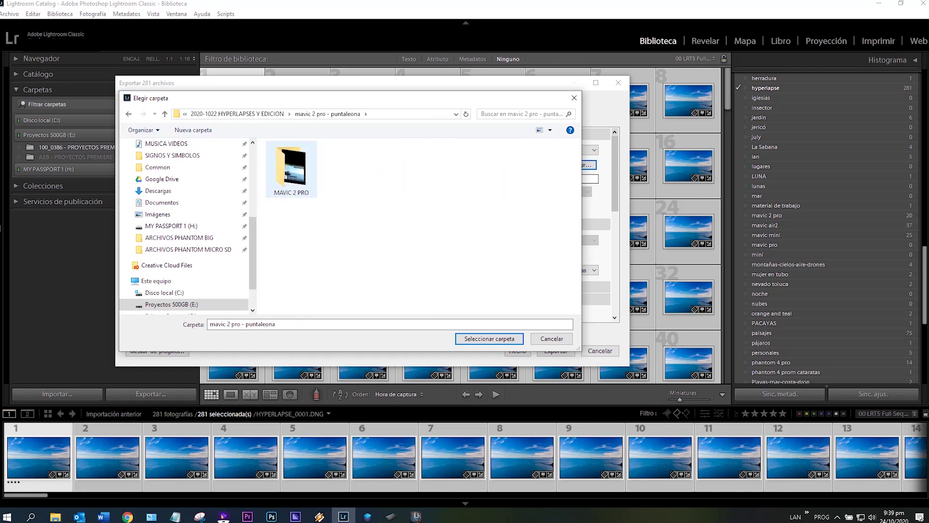
pyautogui.doubleClick(291, 169)
pyautogui.doubleClick(294, 179)
pyautogui.click(292, 168)
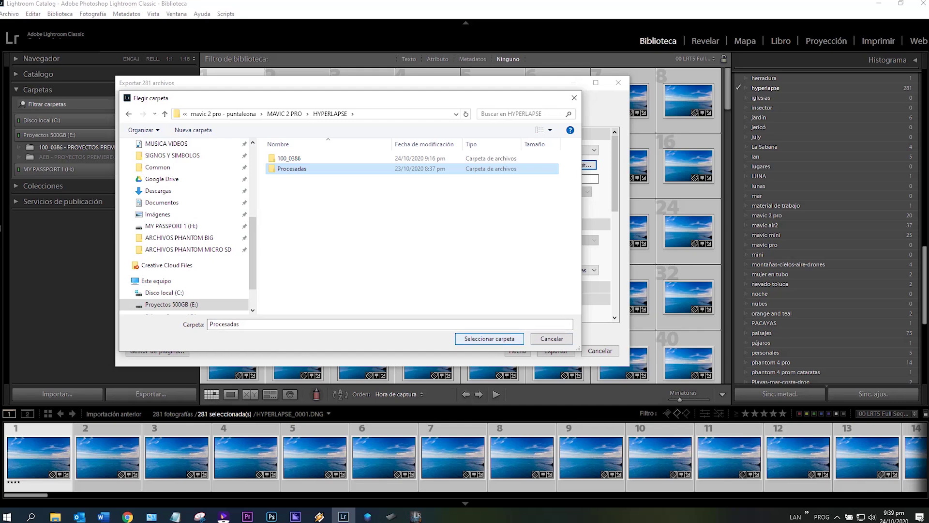
pyautogui.click(489, 338)
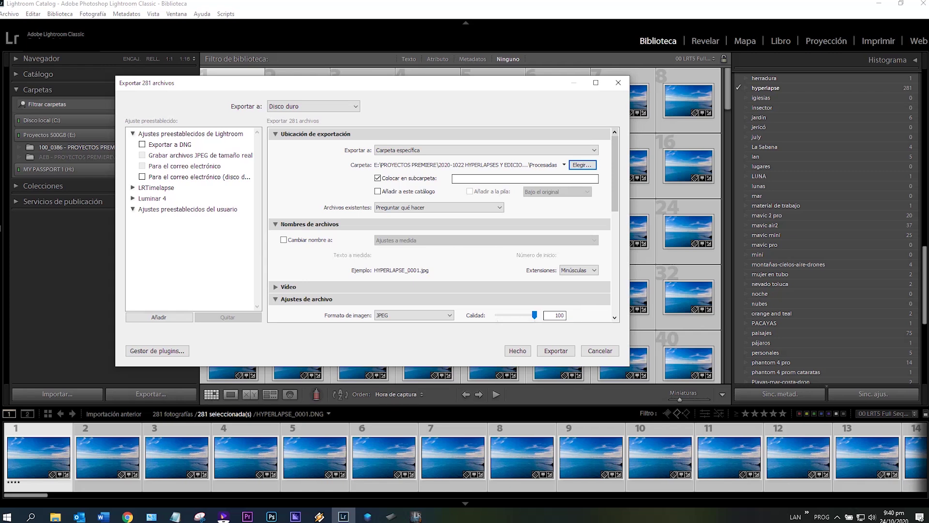
# - Start the quality-100 JPEG export of all 281 frames into Procesadas
pyautogui.press('Tab')
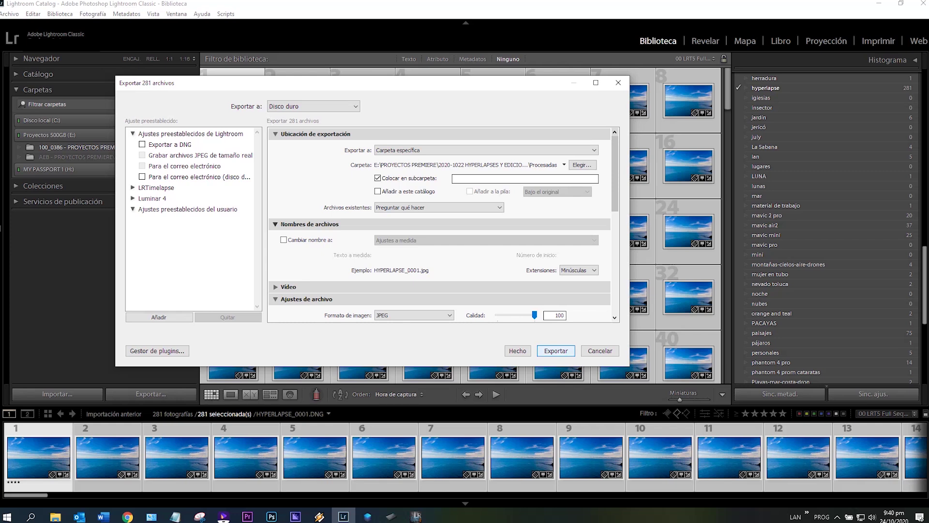
pyautogui.click(556, 350)
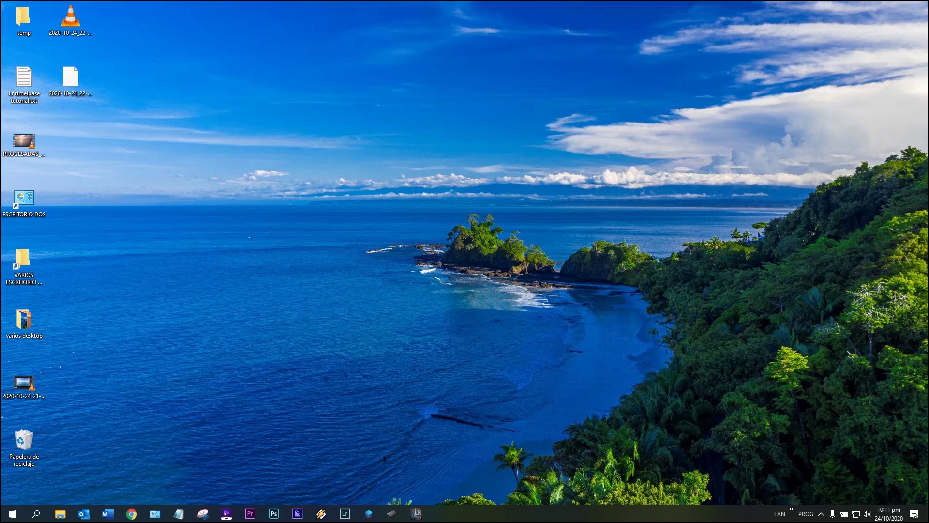
# - Return to LRTimelapse and play, stop, then replay the 281-frame hyperlapse preview
pyautogui.click(416, 513)
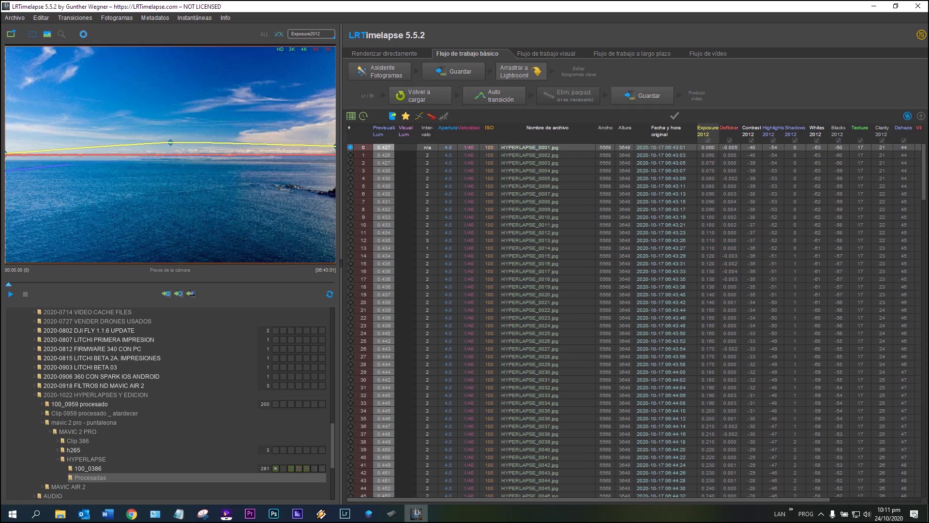
pyautogui.press('space')
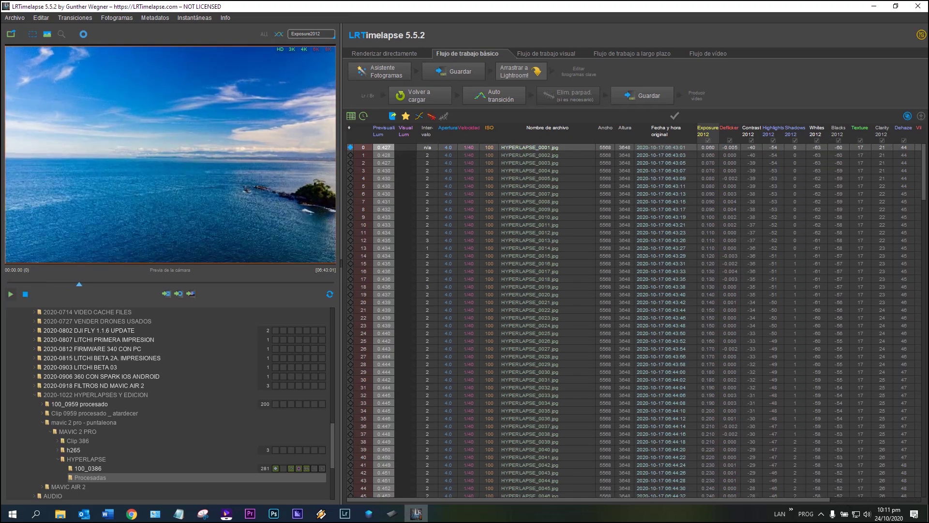
pyautogui.press('space')
pyautogui.press('space')
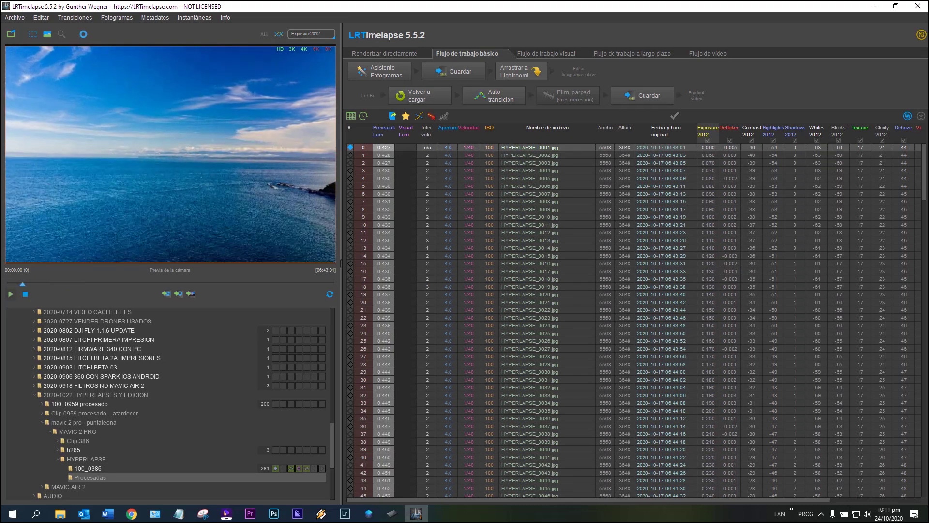
pyautogui.press('space')
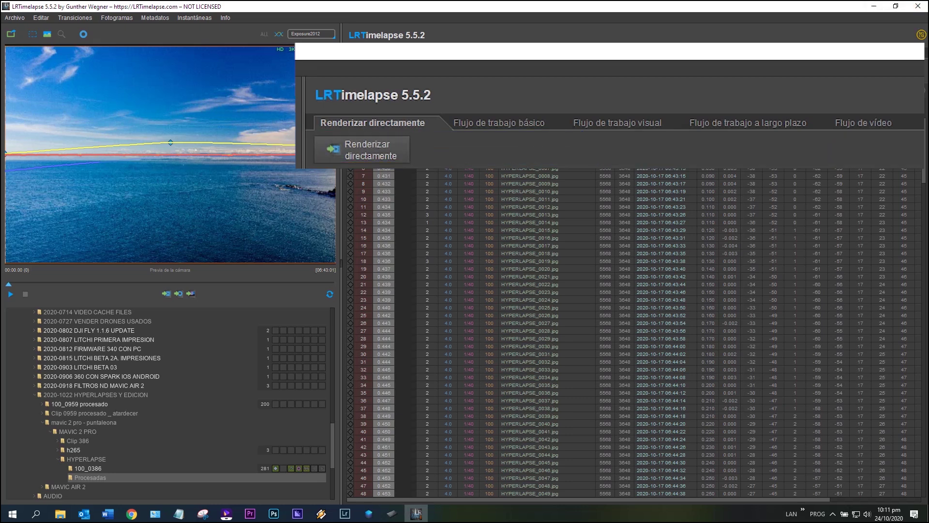
# - Render the sequence as an H.264 MP4 at 1080p, 29.97 fps, Alta quality
pyautogui.click(379, 70)
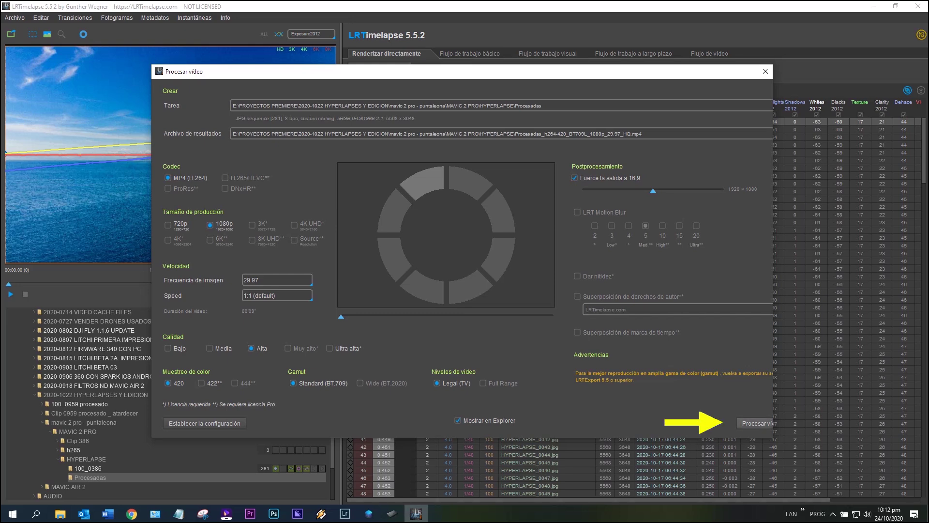
pyautogui.click(755, 423)
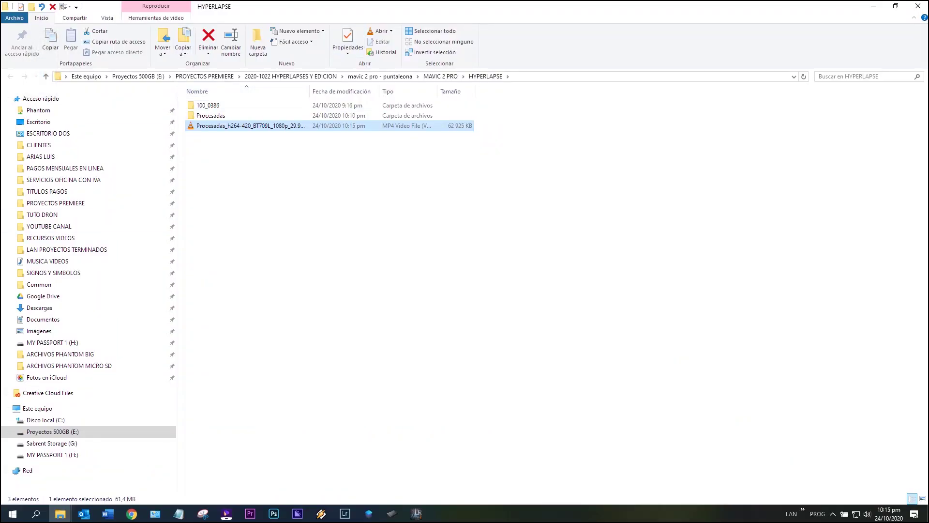
# - Open the rendered 1080p MP4 from the HYPERLAPSE folder in VLC
pyautogui.press('Return')
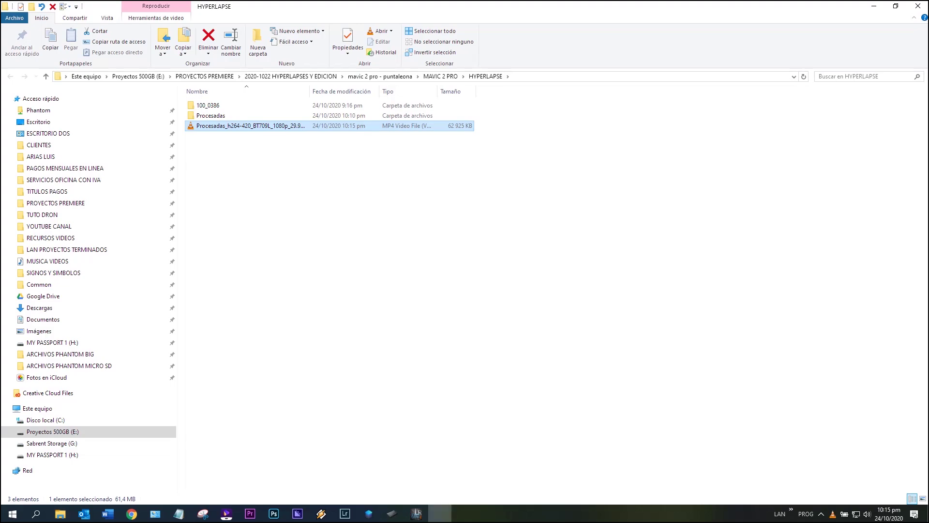